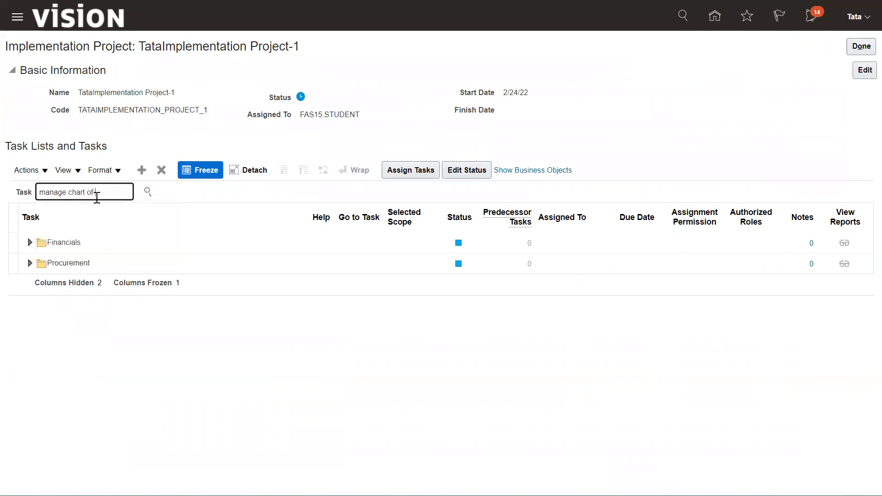
- Search the project tasks for "manage chart of accounts value" and open the Financials task Manage Chart of Accounts Value Sets
{"action": "type", "text": "t of accounts value"}
{"action": "key", "text": "Tab"}
{"action": "key", "text": "Return"}
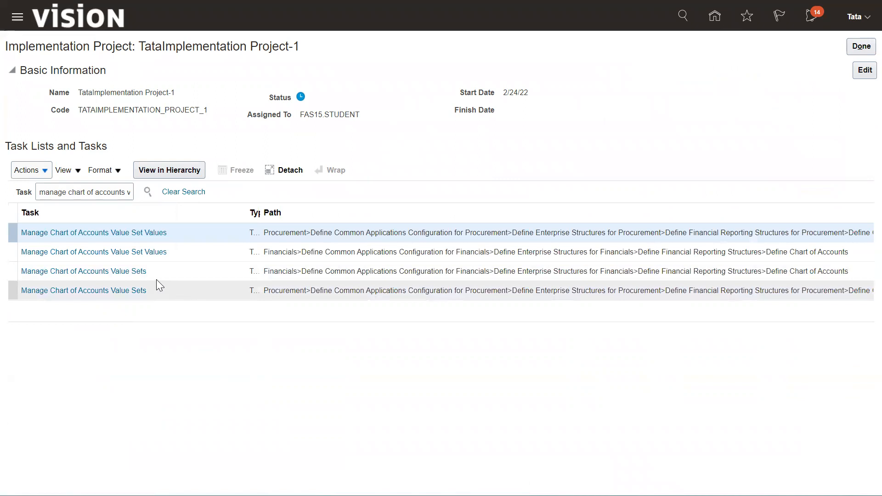
{"action": "left_click", "coordinate": [129, 271]}
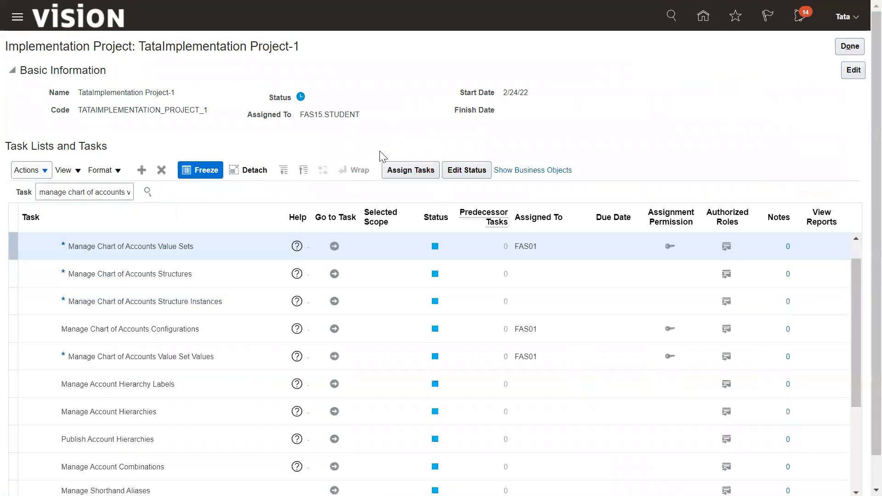
{"action": "left_click", "coordinate": [335, 247]}
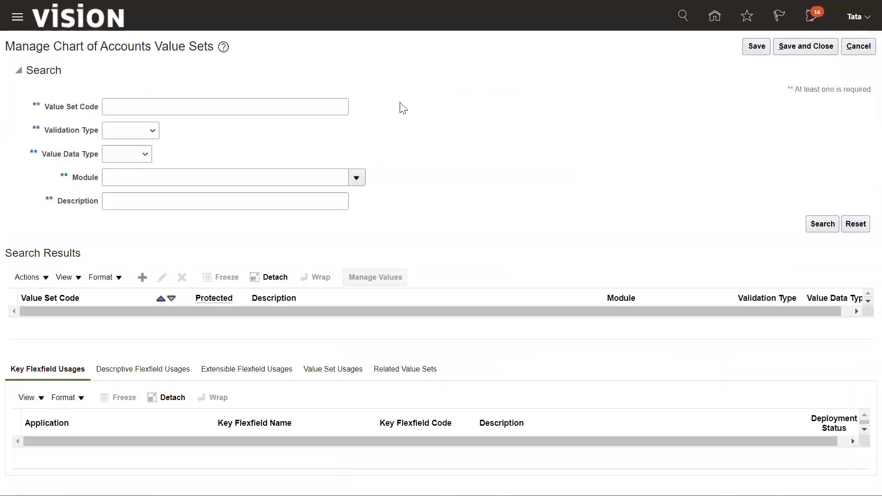
- Search for value sets whose code starts with "Corporate"
{"action": "left_click", "coordinate": [159, 99]}
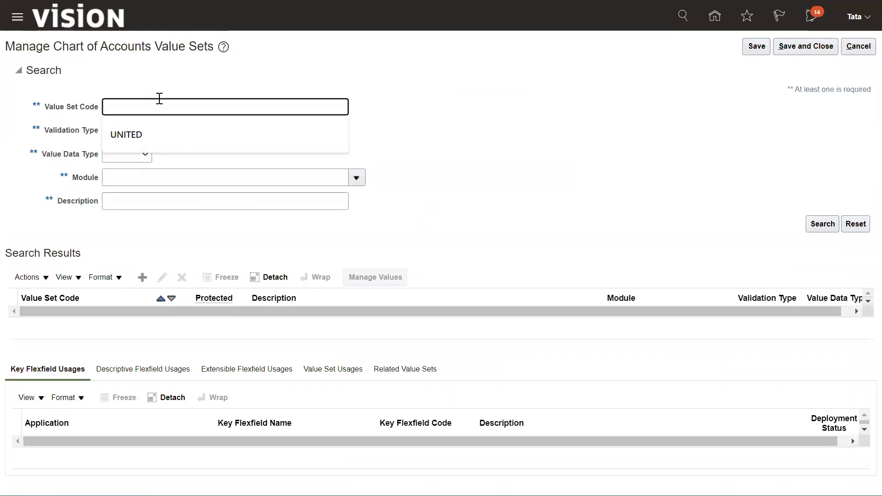
{"action": "type", "text": "Corporate"}
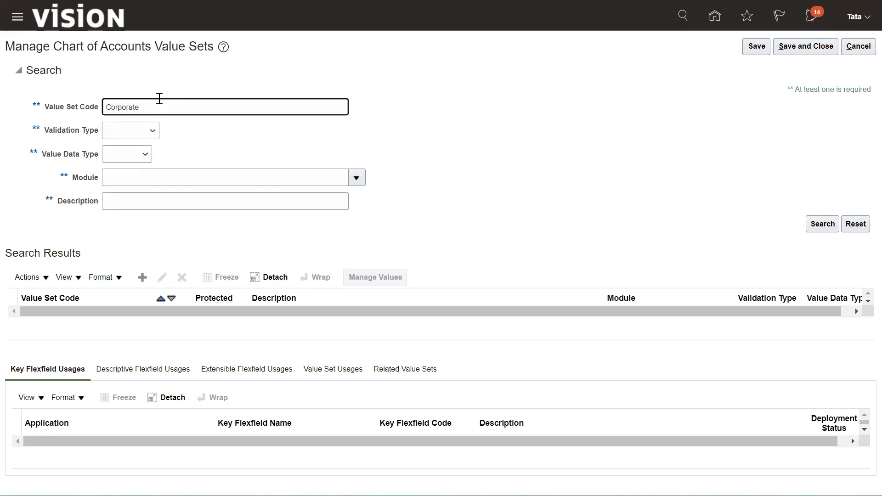
{"action": "left_click", "coordinate": [834, 226]}
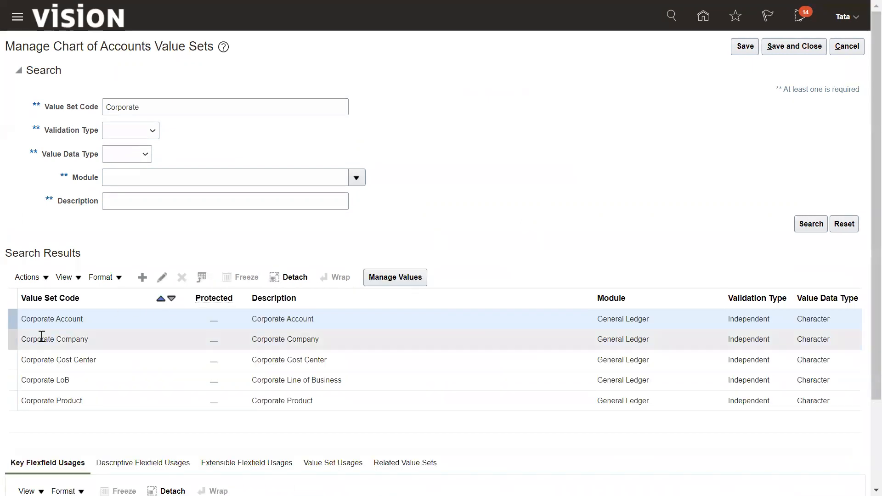
- Open the relationship between the Corporate Company value set and its related value set Corporate Cost Center for editing
{"action": "left_click", "coordinate": [58, 342]}
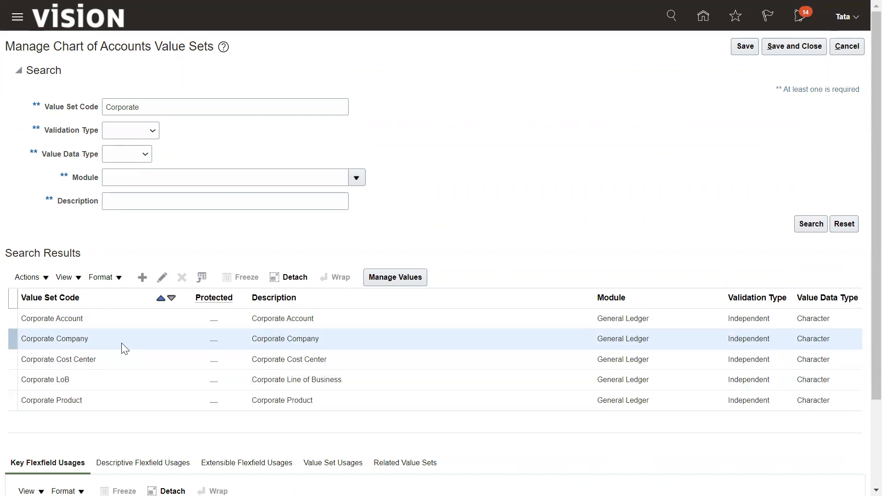
{"action": "left_click", "coordinate": [100, 333]}
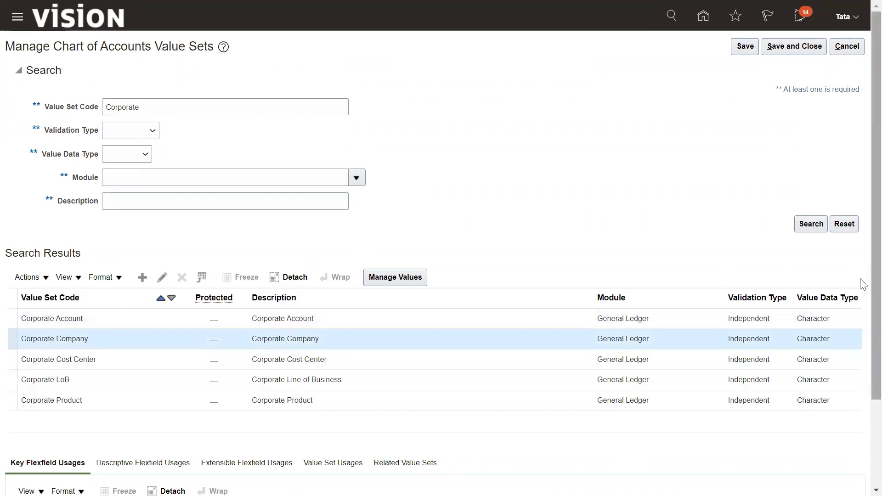
{"action": "scroll", "coordinate": [864, 299], "scroll_direction": "down", "scroll_amount": 3}
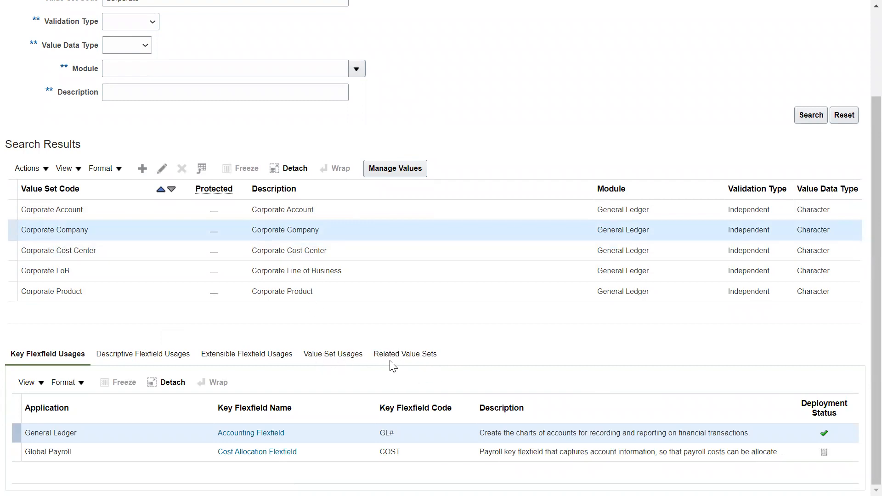
{"action": "left_click", "coordinate": [404, 354]}
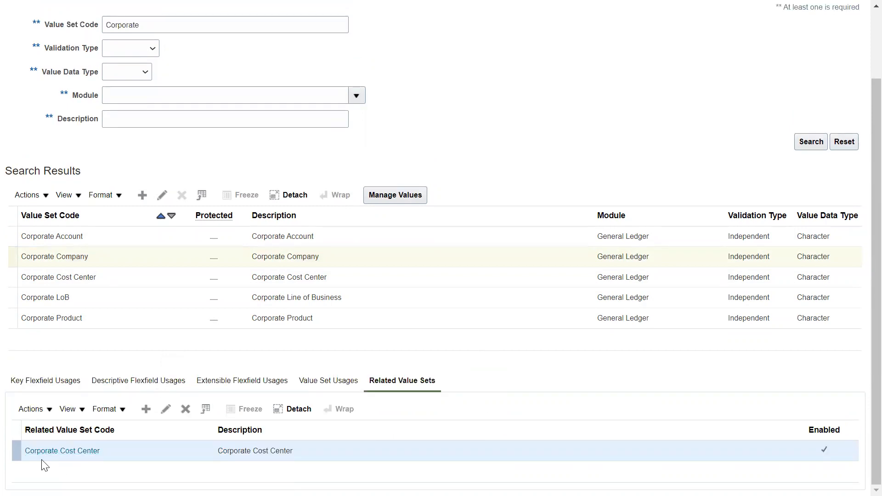
{"action": "left_click", "coordinate": [168, 411]}
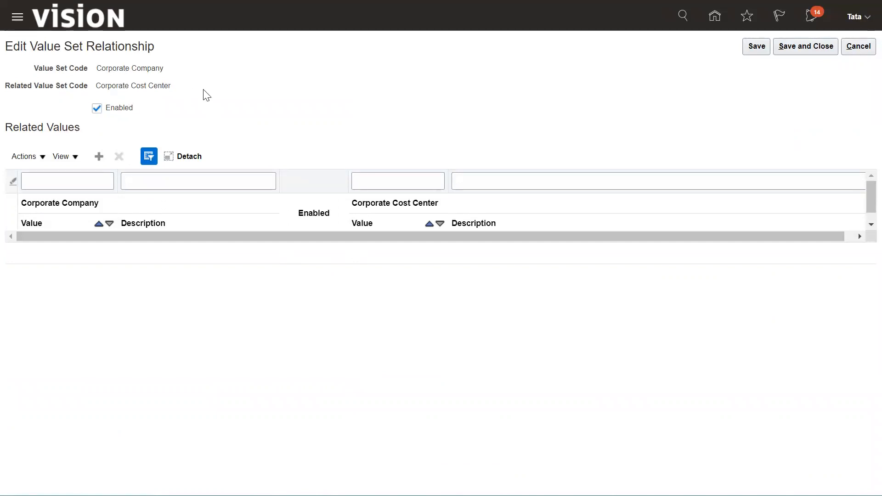
- Add a related values row and choose company value 101 (US 1 LE 1 BU 1) for it
{"action": "left_click", "coordinate": [98, 156]}
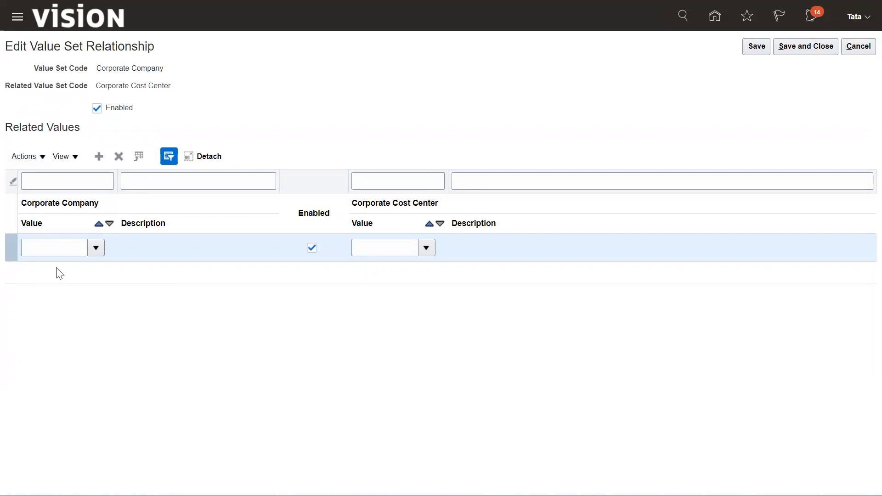
{"action": "left_click", "coordinate": [88, 253]}
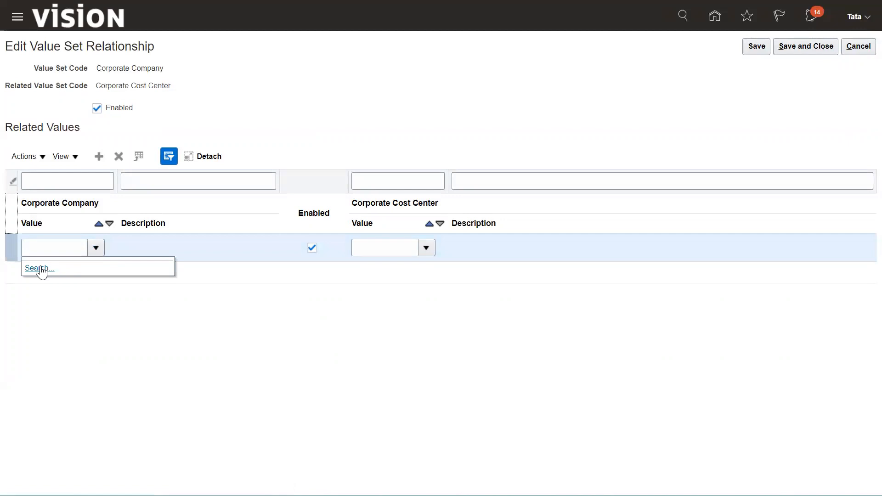
{"action": "left_click", "coordinate": [40, 269]}
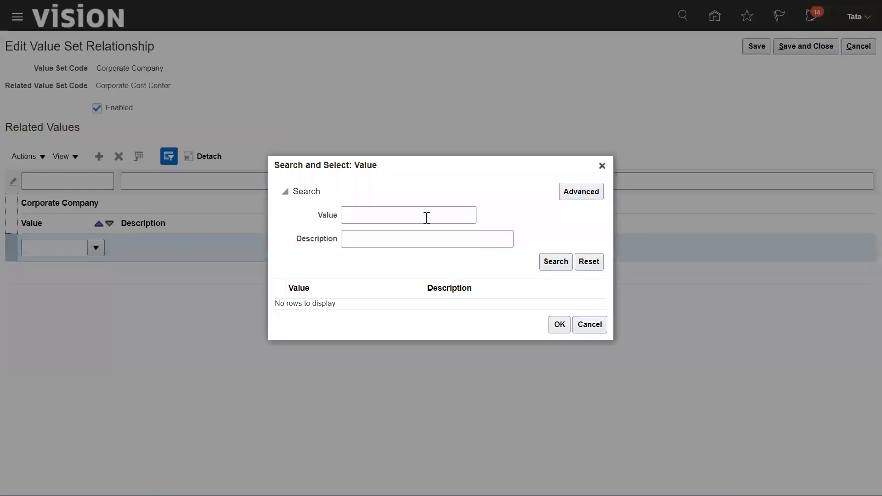
{"action": "left_click", "coordinate": [412, 213]}
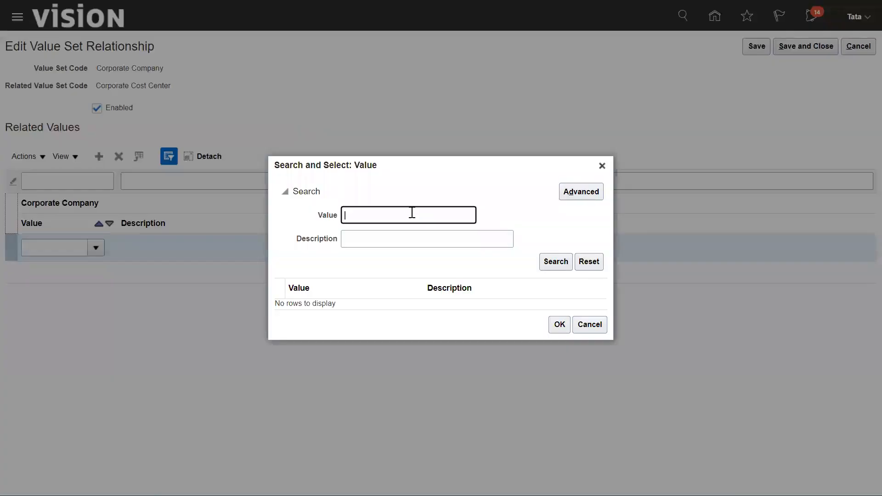
{"action": "left_click", "coordinate": [547, 260]}
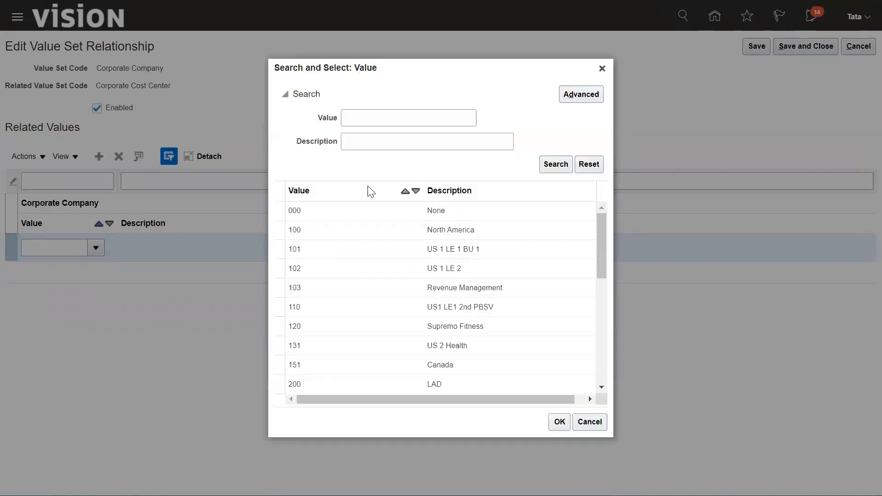
{"action": "left_click", "coordinate": [327, 250]}
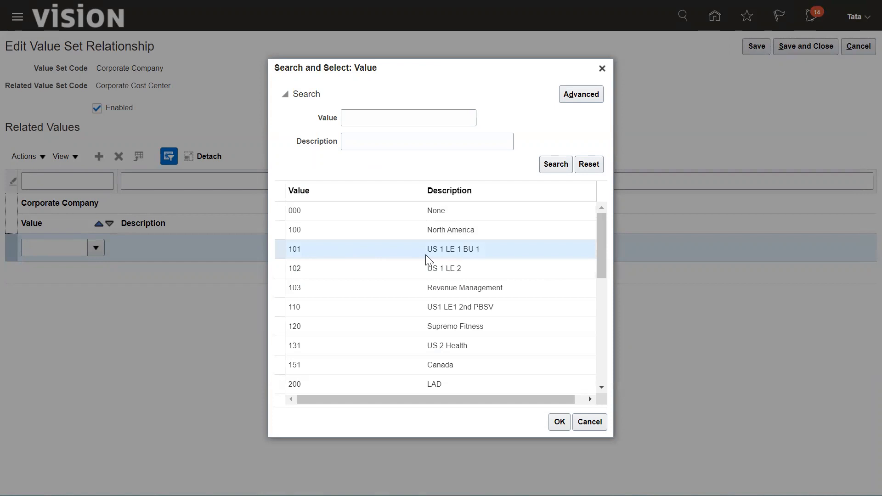
{"action": "left_click", "coordinate": [559, 423]}
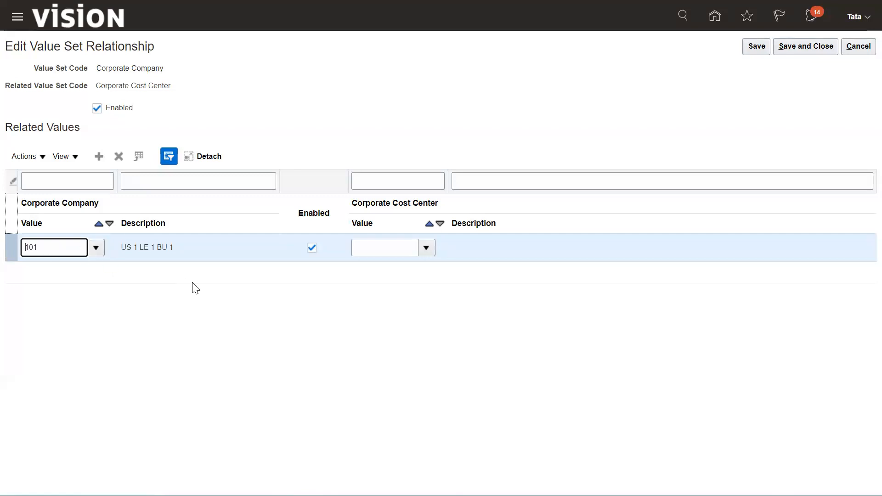
- Set the Corporate Cost Center value of the new row to 100 (Management)
{"action": "left_click", "coordinate": [426, 249]}
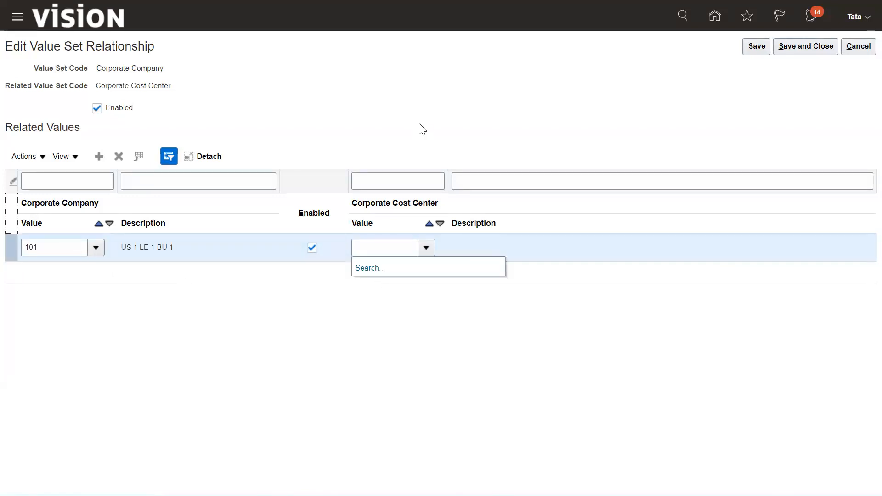
{"action": "left_click", "coordinate": [369, 269]}
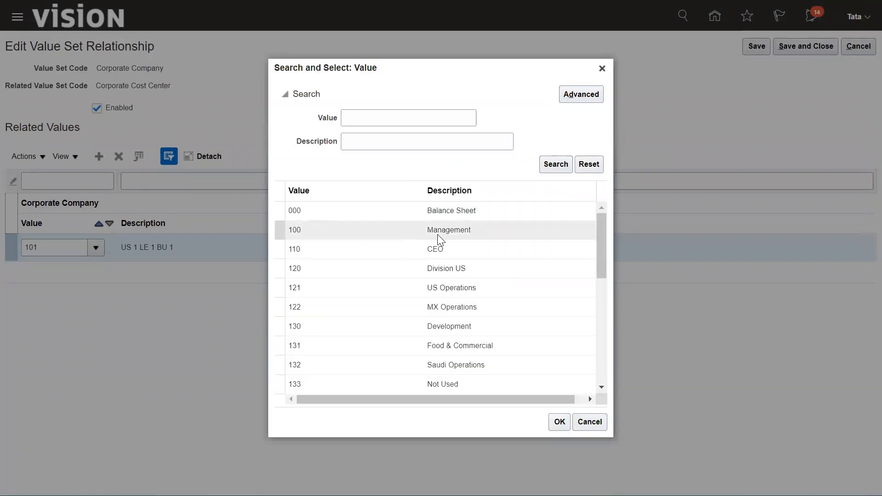
{"action": "left_click", "coordinate": [370, 229]}
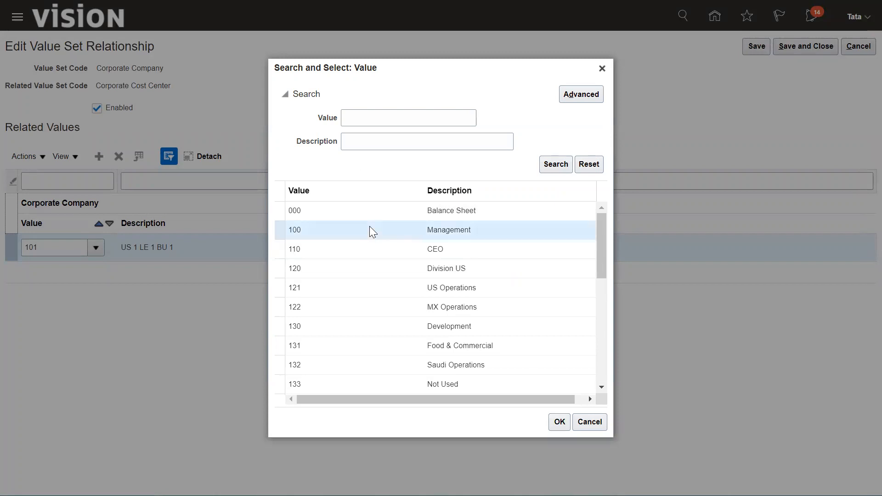
{"action": "left_click", "coordinate": [559, 421]}
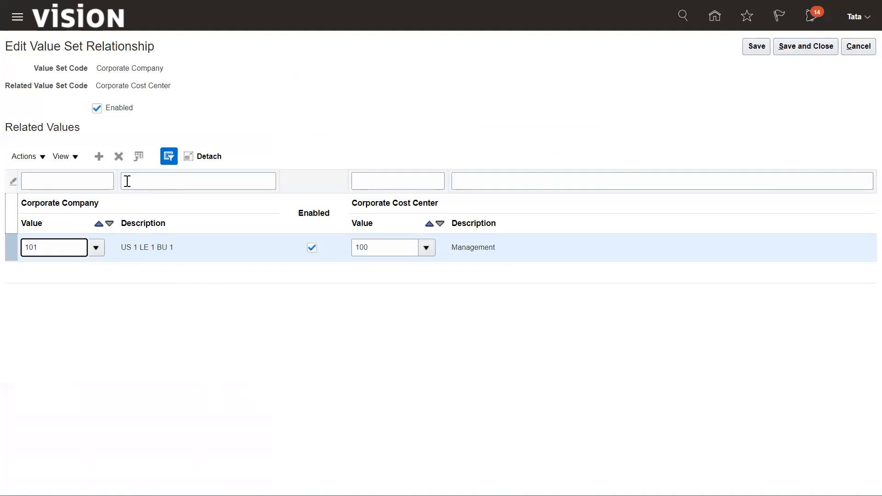
- Add a second related values row, also with Corporate Company value 101 (US 1 LE 1 BU 1)
{"action": "left_click", "coordinate": [100, 157]}
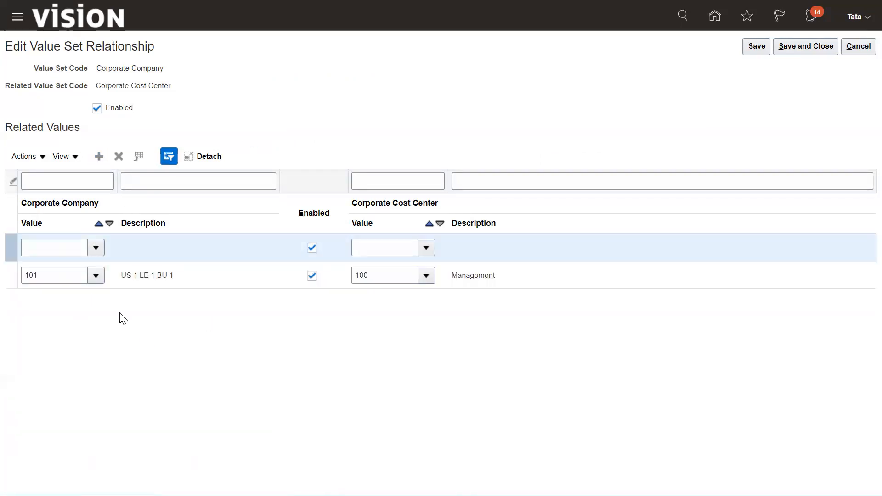
{"action": "left_click", "coordinate": [73, 251]}
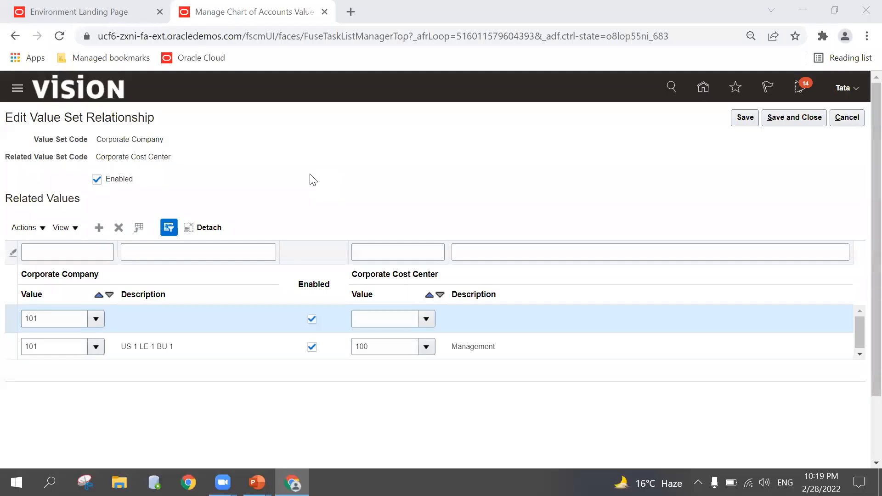
{"action": "left_click", "coordinate": [63, 318]}
{"action": "left_click", "coordinate": [94, 323]}
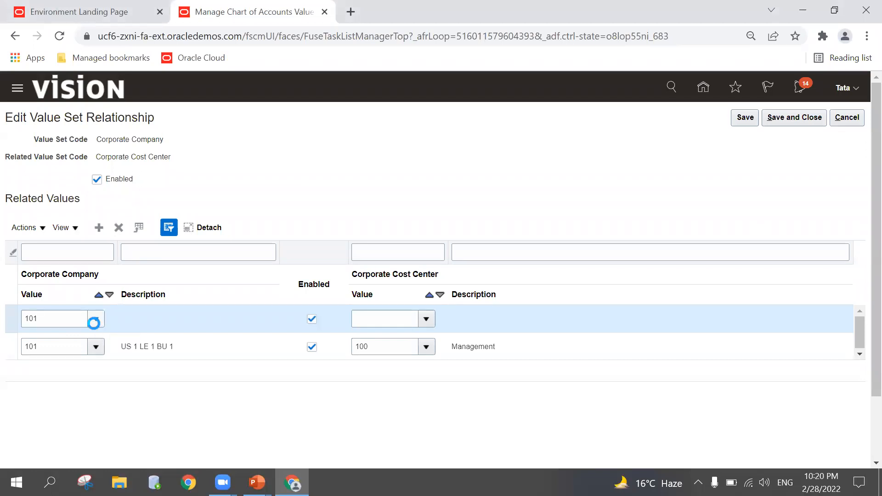
{"action": "left_click", "coordinate": [39, 340]}
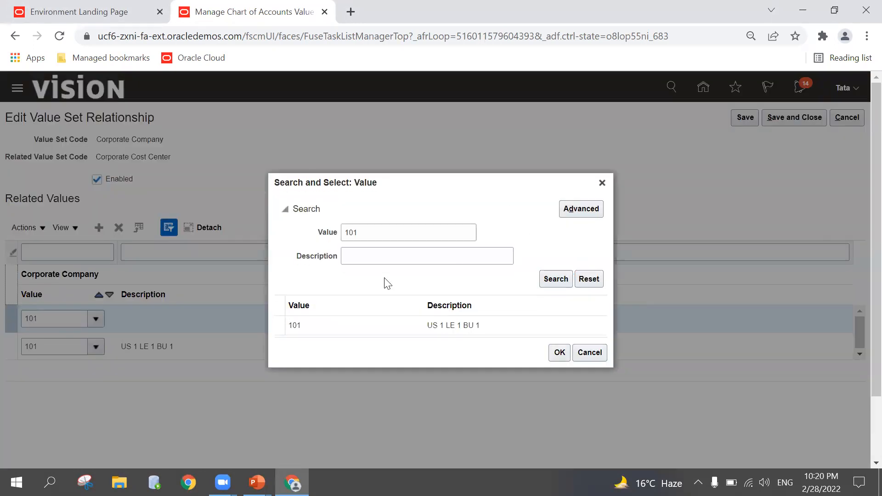
{"action": "double_click", "coordinate": [391, 327]}
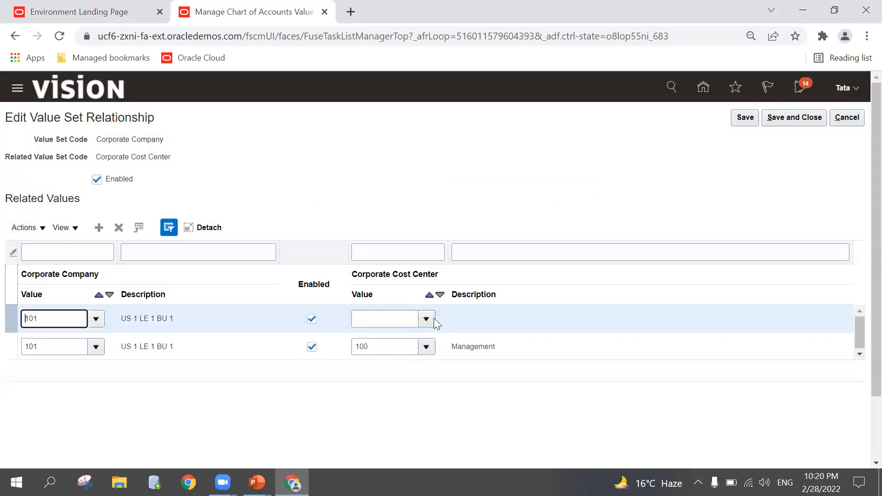
- Set the second row's Corporate Cost Center value to 121 (US Operations)
{"action": "left_click", "coordinate": [427, 318]}
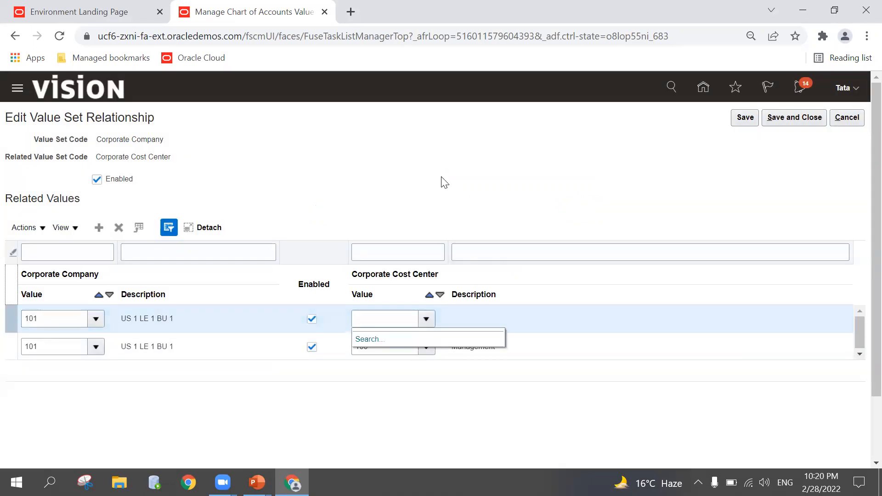
{"action": "left_click", "coordinate": [368, 339]}
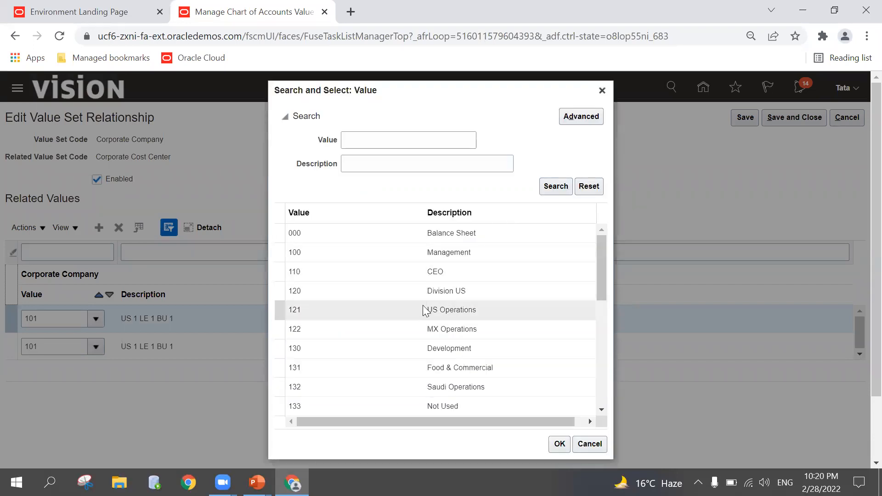
{"action": "left_click", "coordinate": [449, 314]}
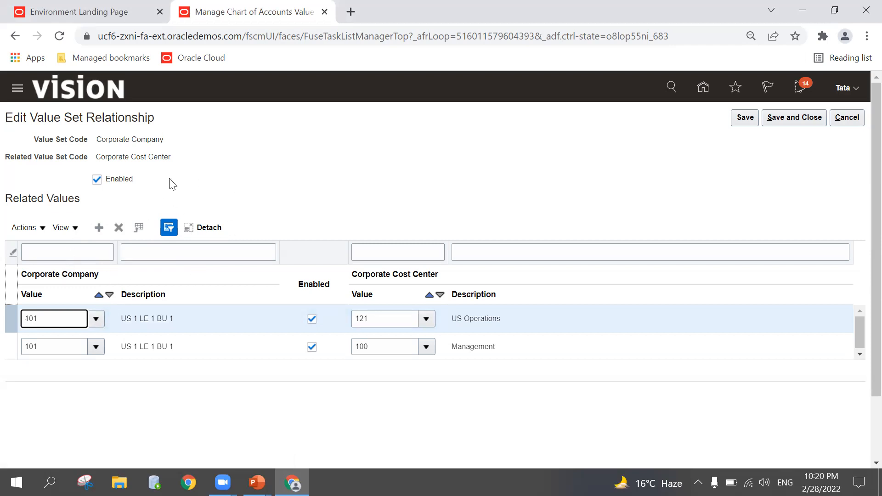
- Add a third related values row and choose Corporate Company value 102 (US 1 LE 2) for it
{"action": "left_click", "coordinate": [98, 227]}
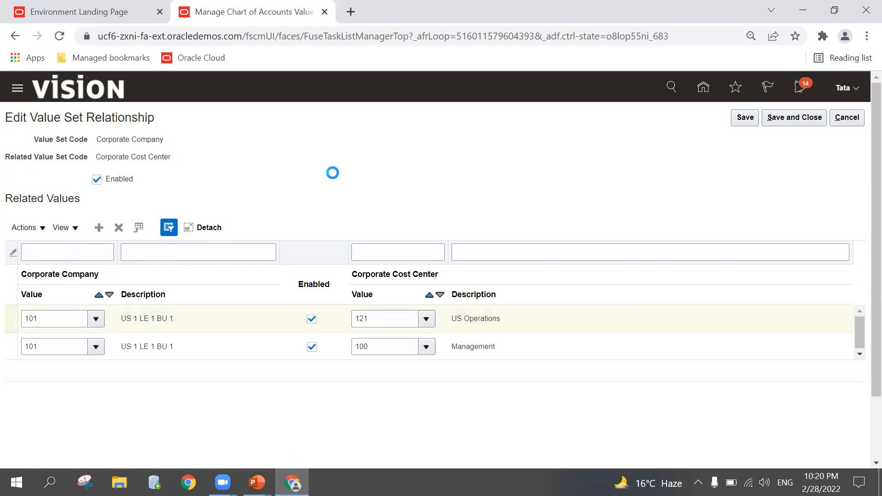
{"action": "left_click", "coordinate": [96, 319]}
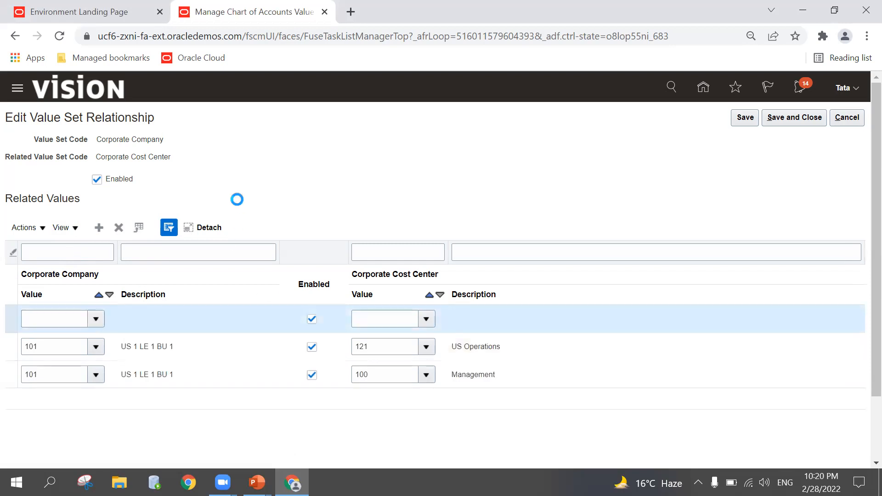
{"action": "left_click", "coordinate": [36, 340]}
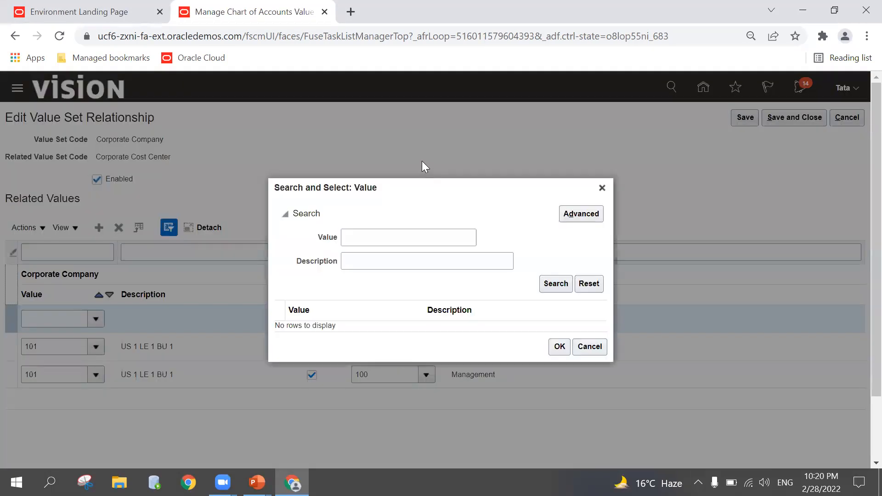
{"action": "left_click", "coordinate": [556, 284]}
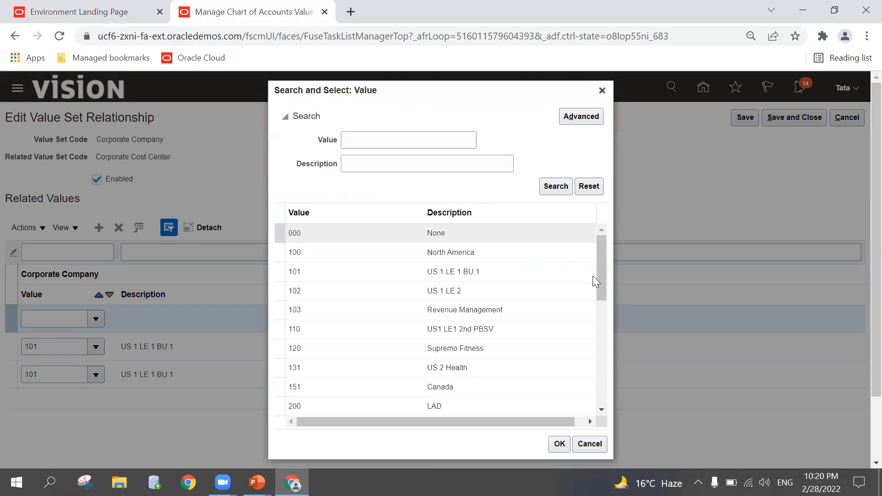
{"action": "scroll", "coordinate": [604, 286], "scroll_direction": "down", "scroll_amount": 1}
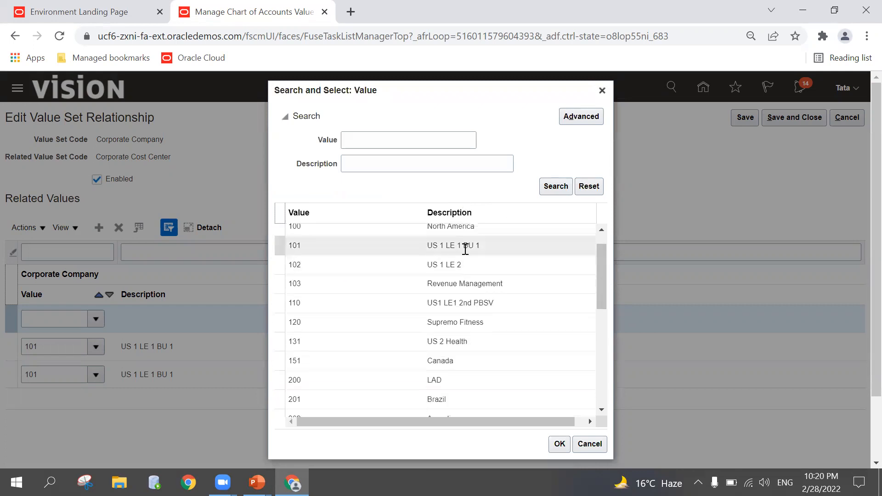
{"action": "double_click", "coordinate": [441, 265]}
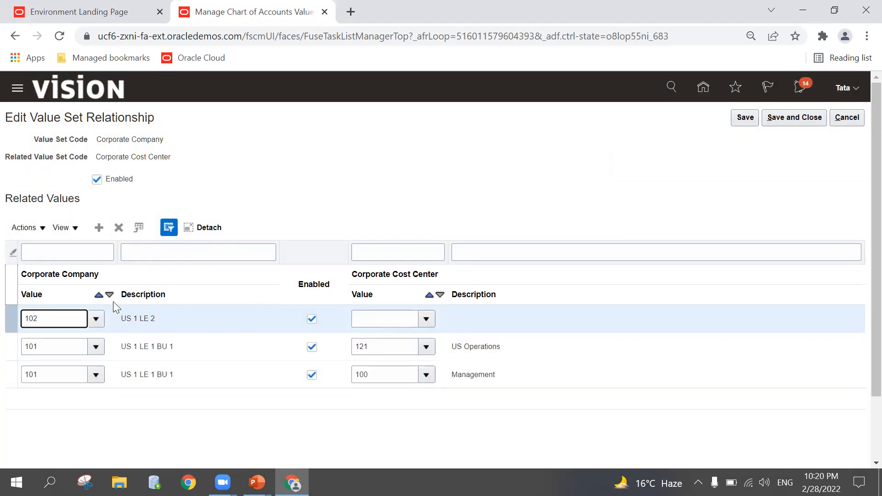
- Set the third row's Corporate Cost Center value to 121 (US Operations)
{"action": "left_click", "coordinate": [425, 319]}
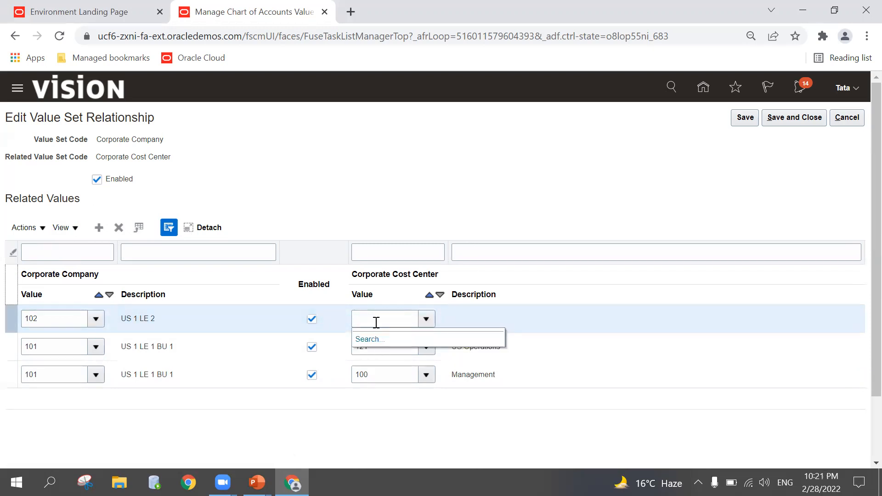
{"action": "left_click", "coordinate": [370, 339]}
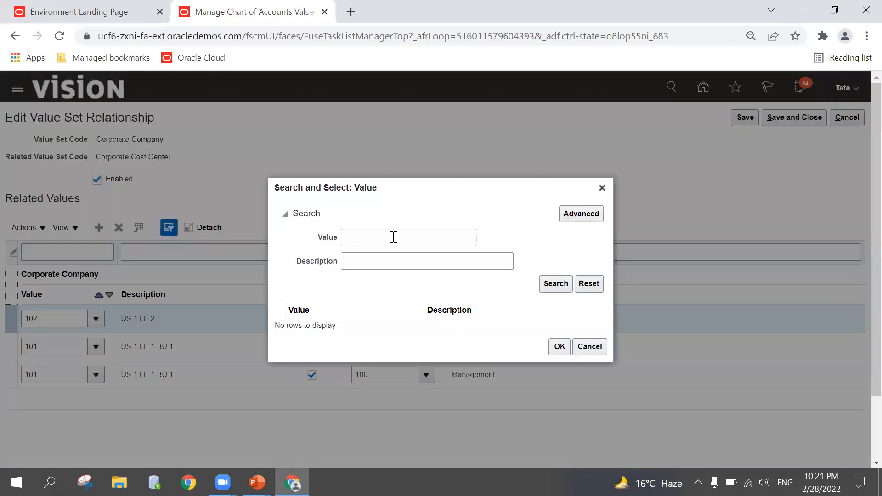
{"action": "left_click", "coordinate": [394, 237]}
{"action": "left_click", "coordinate": [542, 285]}
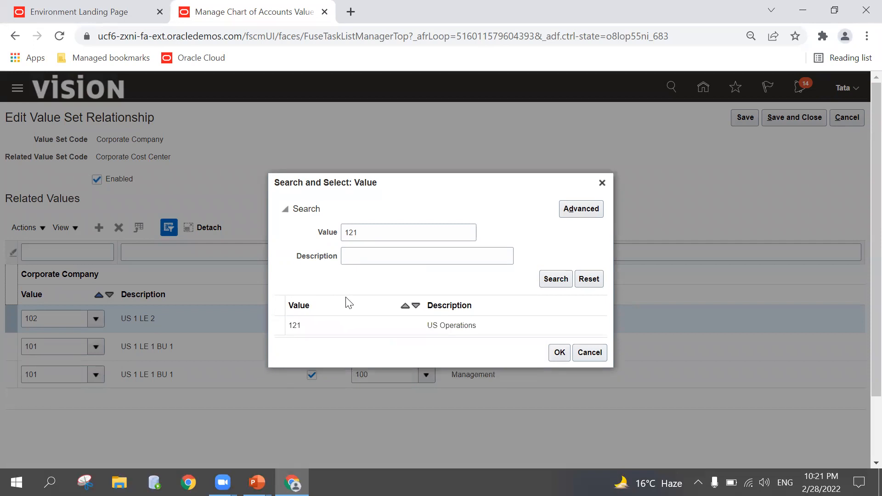
{"action": "double_click", "coordinate": [394, 331]}
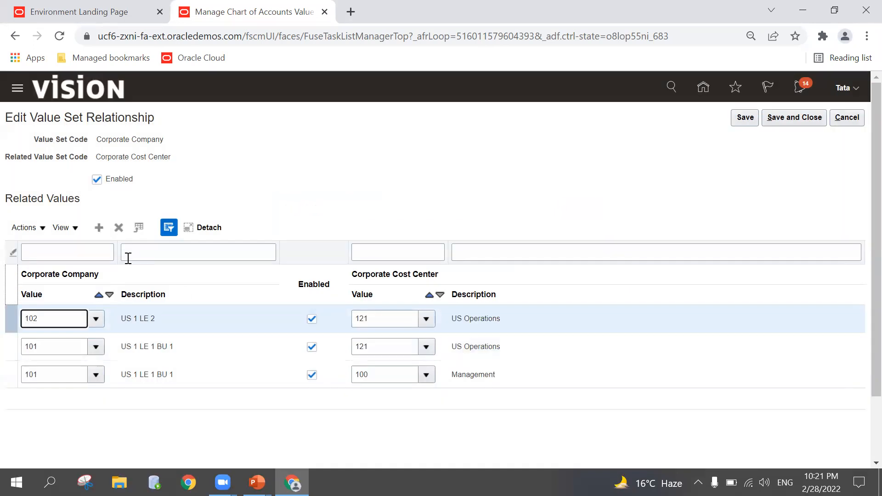
- Add a fourth related values row, also with Corporate Company value 102 (US 1 LE 2)
{"action": "left_click", "coordinate": [99, 228]}
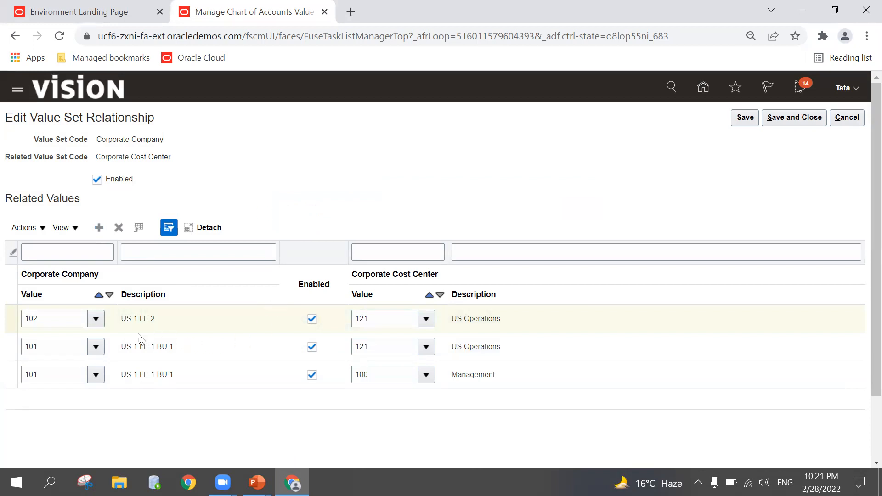
{"action": "left_click", "coordinate": [58, 317]}
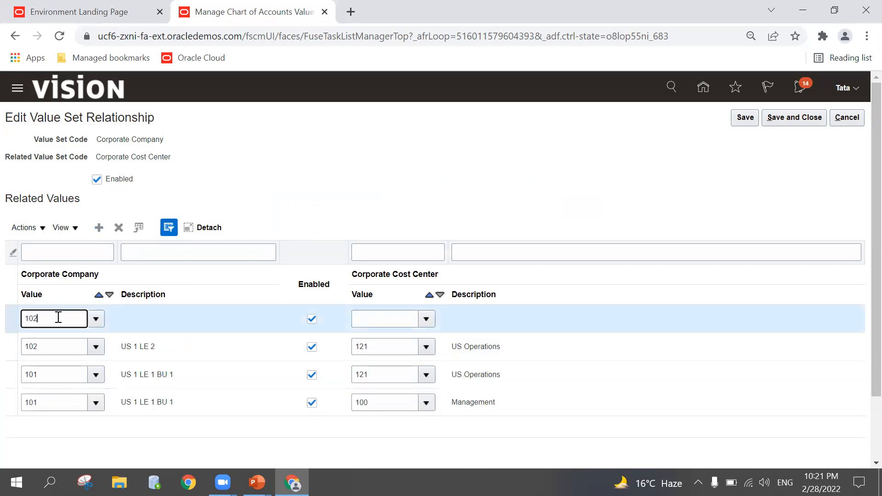
{"action": "left_click", "coordinate": [95, 319]}
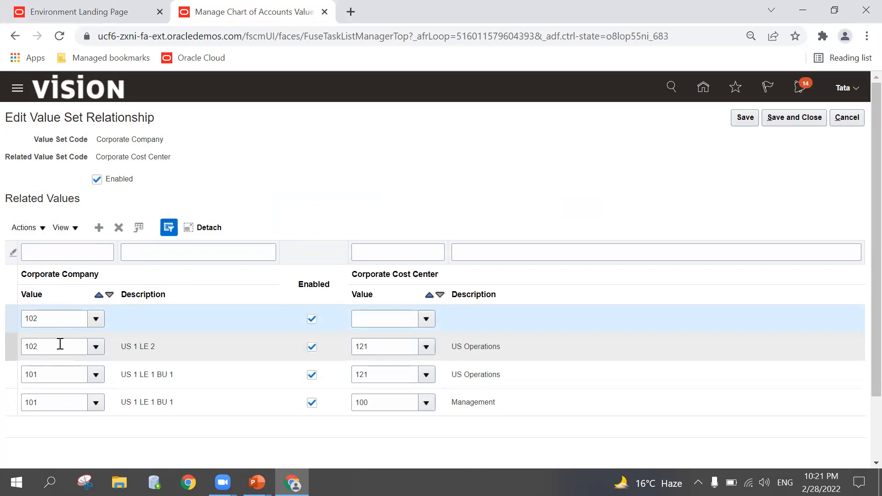
{"action": "left_click", "coordinate": [32, 340]}
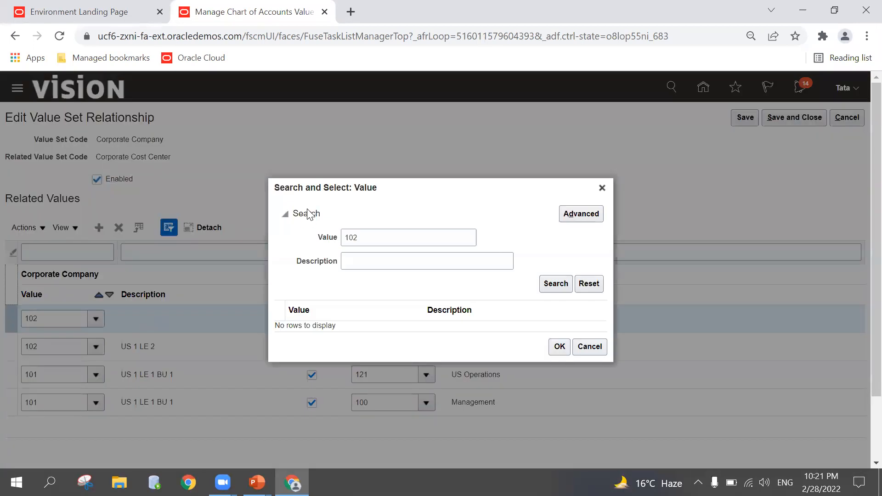
{"action": "key", "text": "F11"}
{"action": "left_click", "coordinate": [556, 262]}
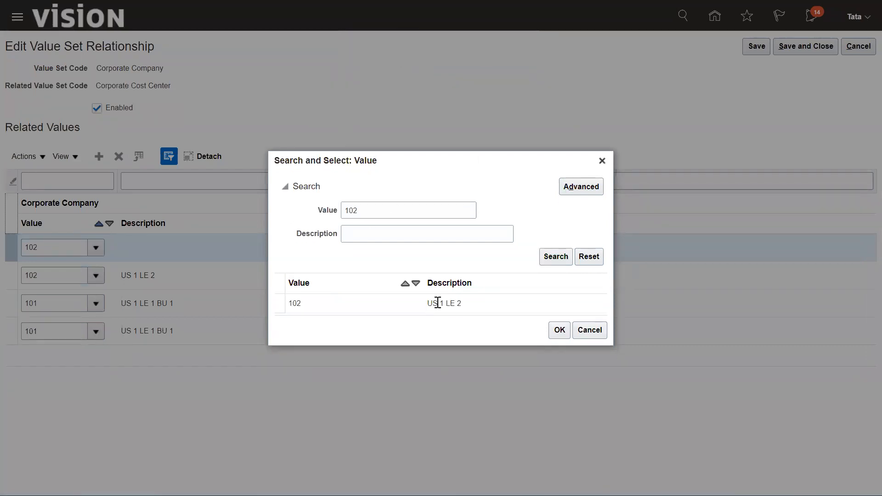
{"action": "double_click", "coordinate": [431, 305]}
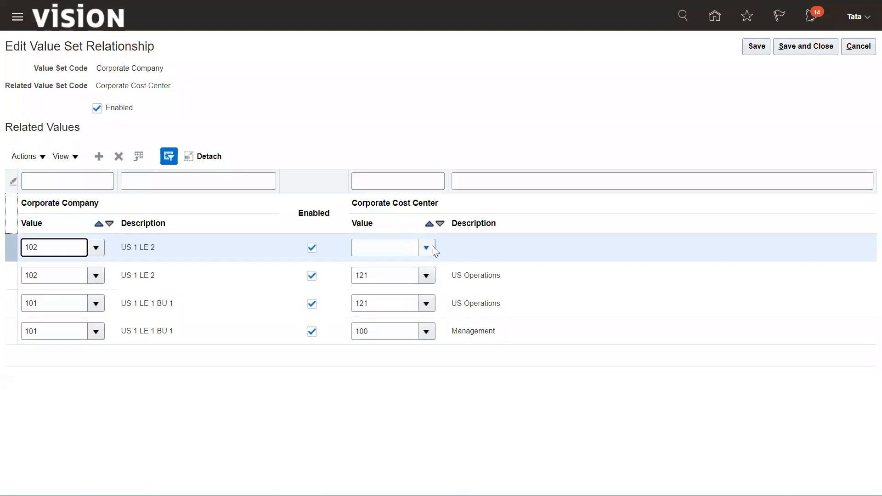
- Set the fourth row's Corporate Cost Center value to 130 (Development)
{"action": "left_click", "coordinate": [425, 248]}
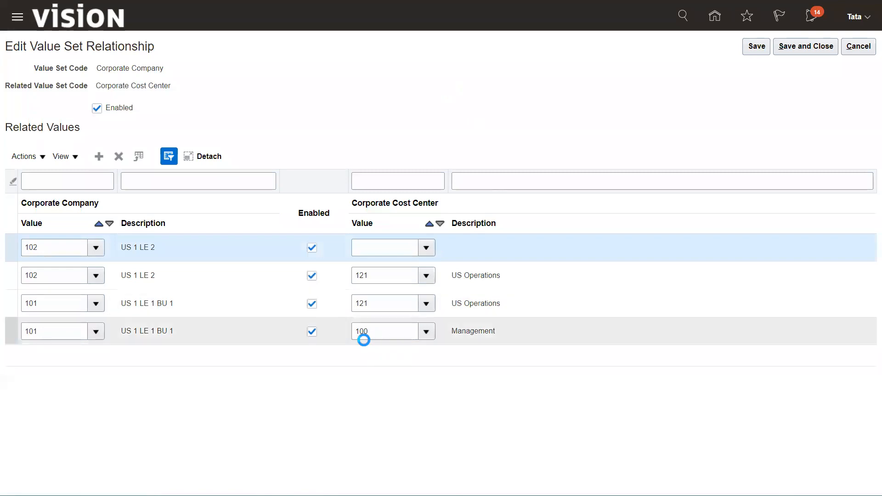
{"action": "left_click", "coordinate": [374, 268]}
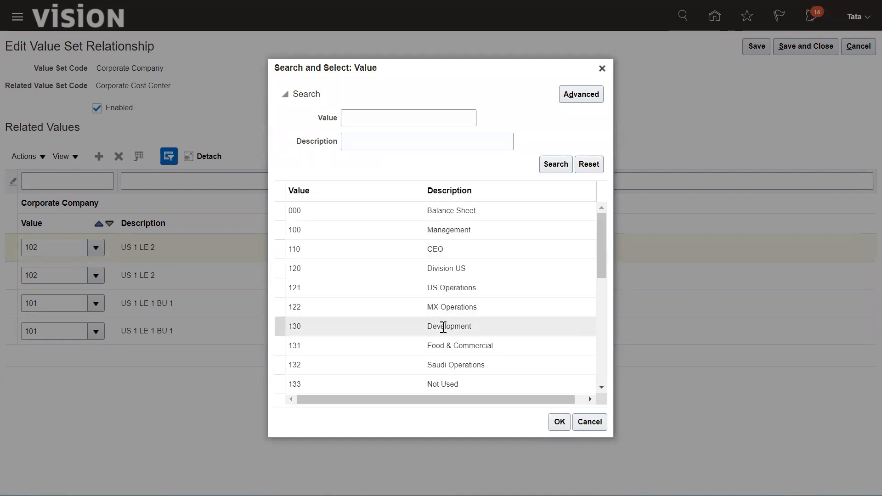
{"action": "double_click", "coordinate": [443, 327]}
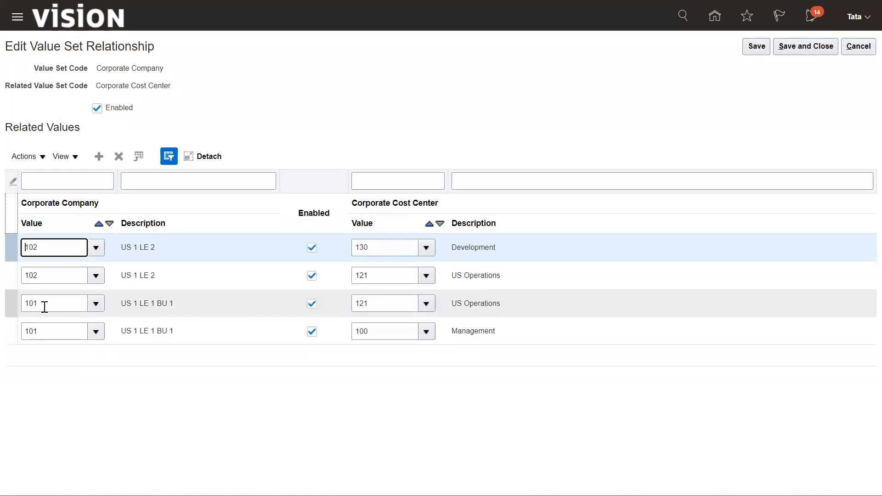
{"action": "left_click", "coordinate": [206, 438]}
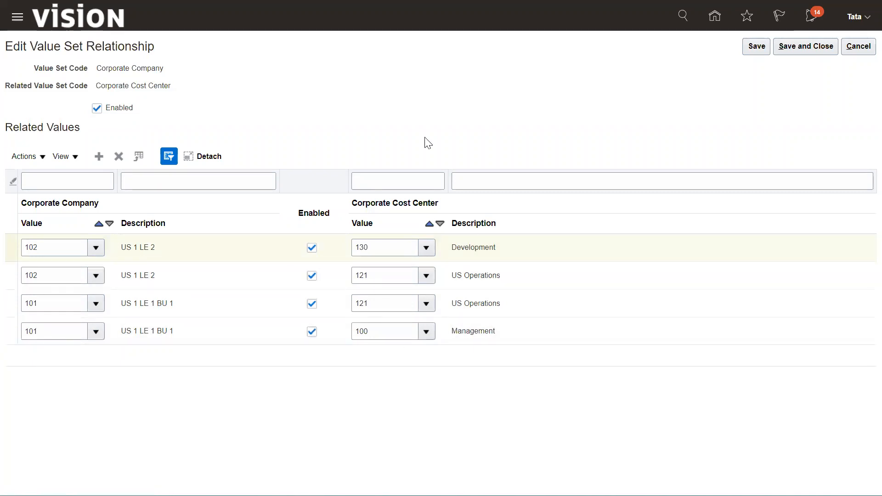
- Save and close the value set relationship, and save and close the chart of accounts value sets page
{"action": "left_click", "coordinate": [753, 48]}
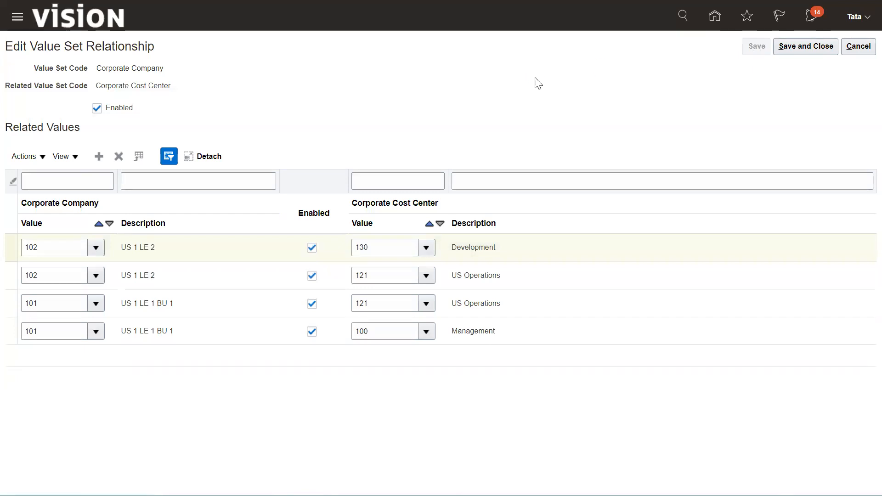
{"action": "left_click", "coordinate": [797, 48]}
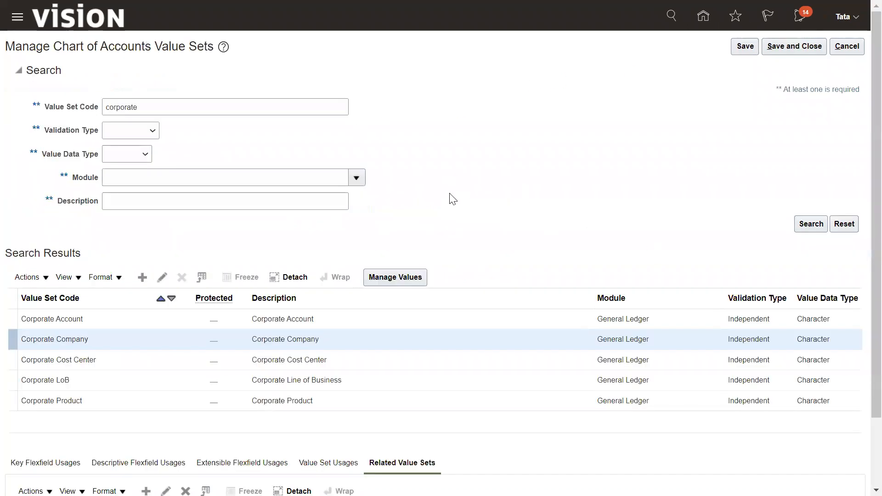
{"action": "left_click", "coordinate": [780, 48]}
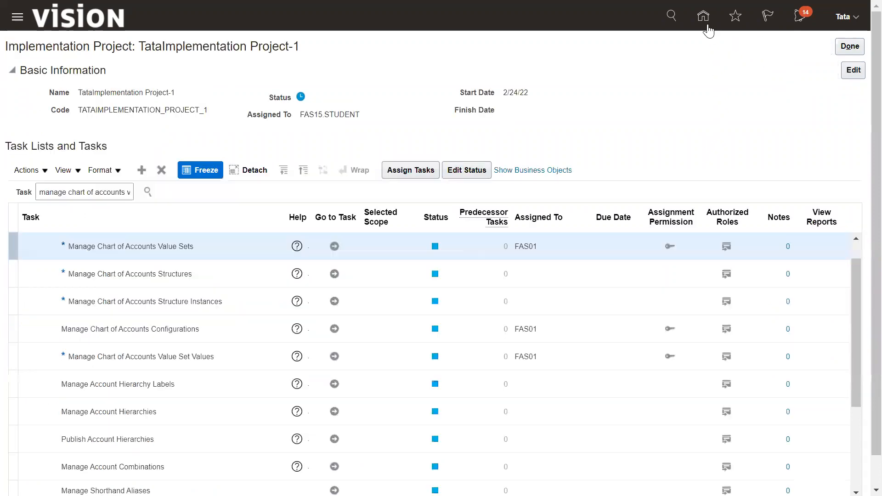
- Start a new journal from the Journals work area of General Accounting
{"action": "left_click", "coordinate": [708, 26]}
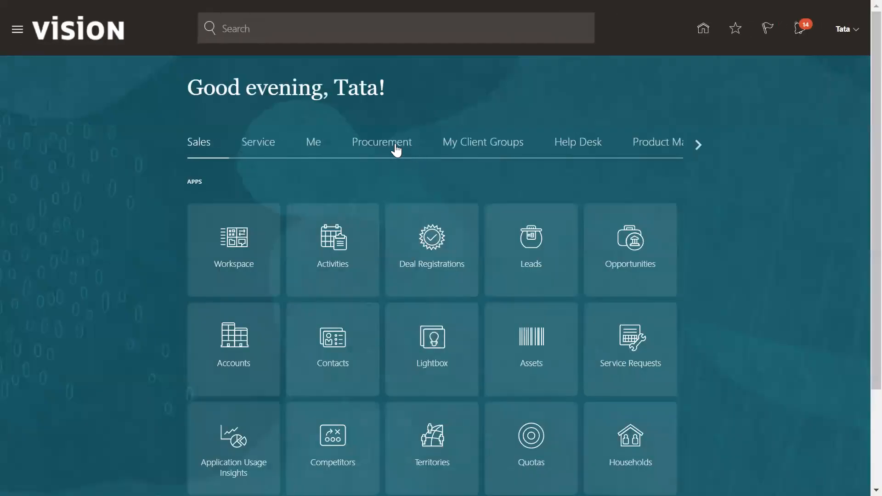
{"action": "left_click", "coordinate": [698, 144]}
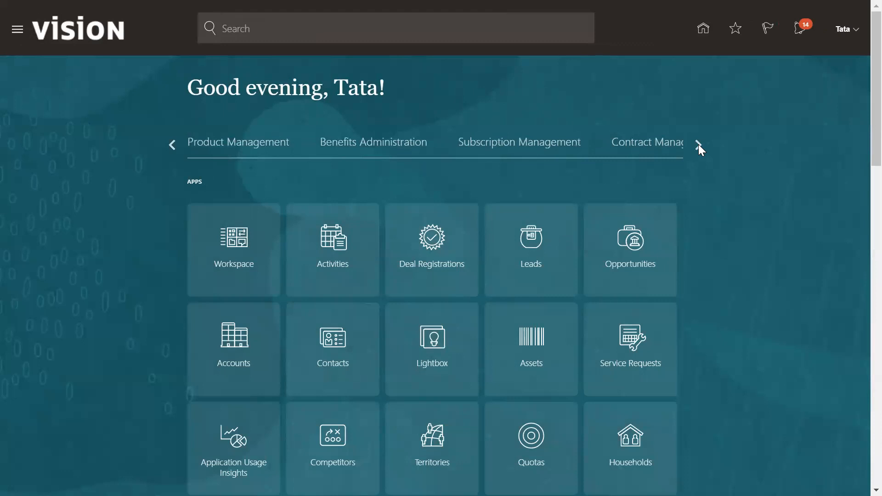
{"action": "left_click", "coordinate": [698, 144]}
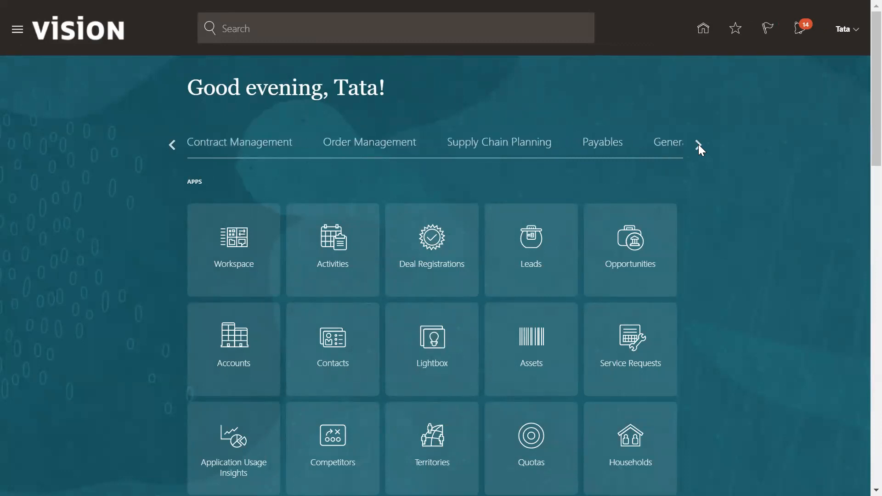
{"action": "left_click", "coordinate": [698, 144]}
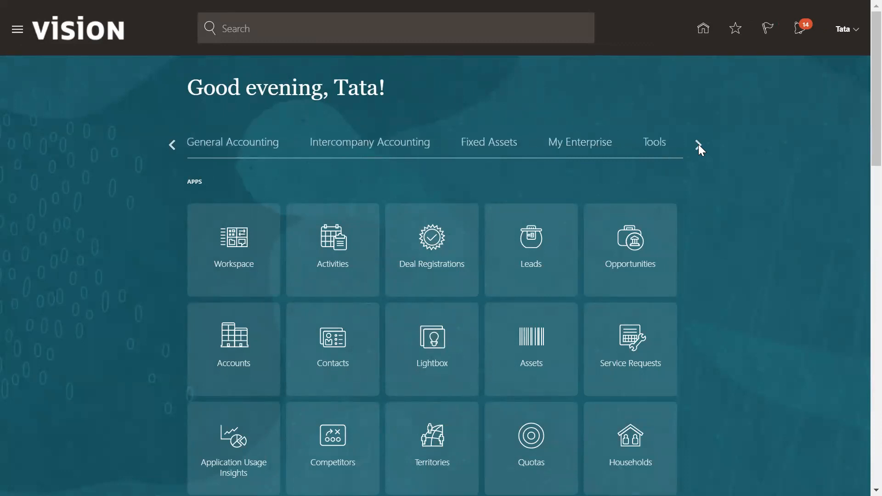
{"action": "left_click", "coordinate": [264, 144]}
{"action": "left_click", "coordinate": [337, 239]}
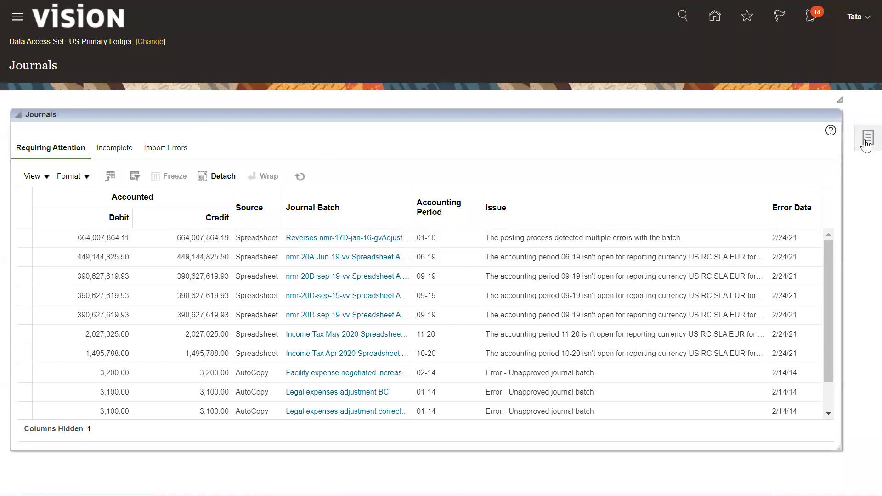
{"action": "left_click", "coordinate": [867, 145]}
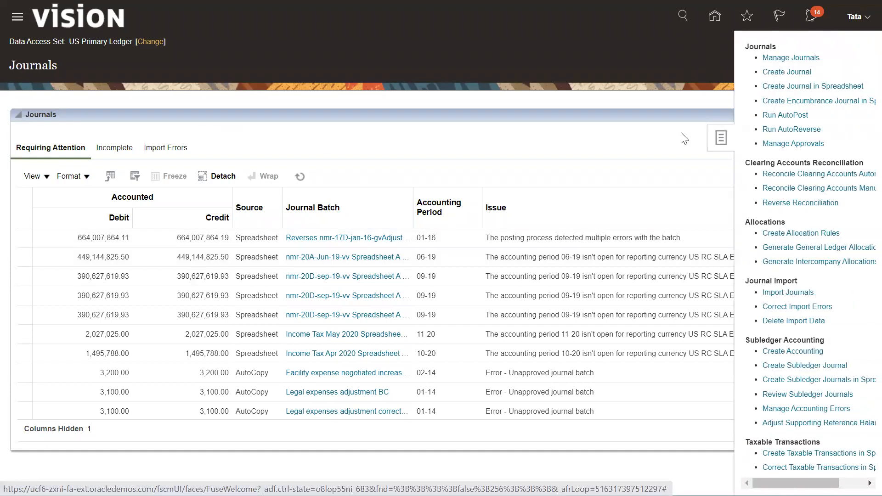
{"action": "left_click", "coordinate": [777, 72]}
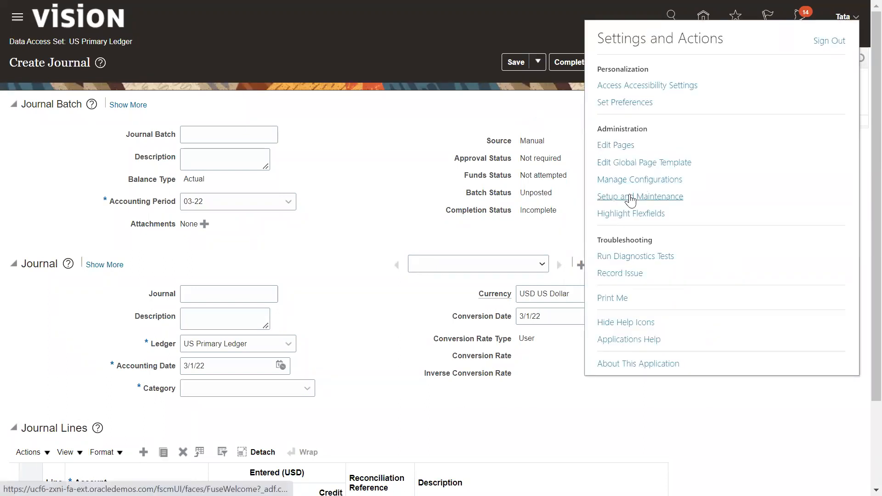
- Leave the unsaved journal for Setup and Maintenance and open the implementation project TataImplementation Project-1
{"action": "left_click", "coordinate": [627, 197]}
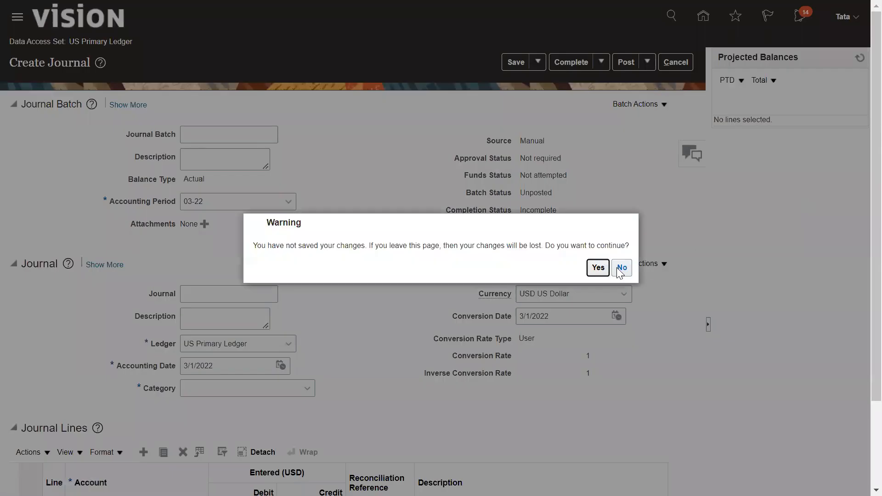
{"action": "left_click", "coordinate": [602, 268]}
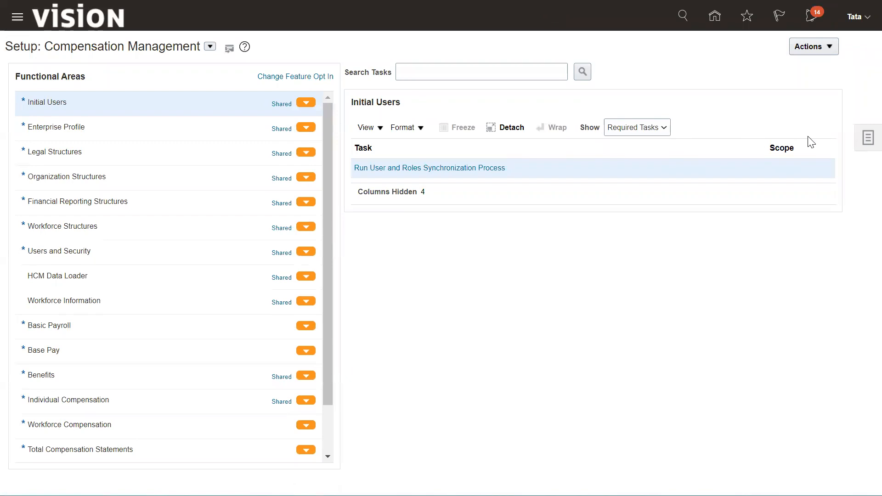
{"action": "left_click", "coordinate": [867, 138]}
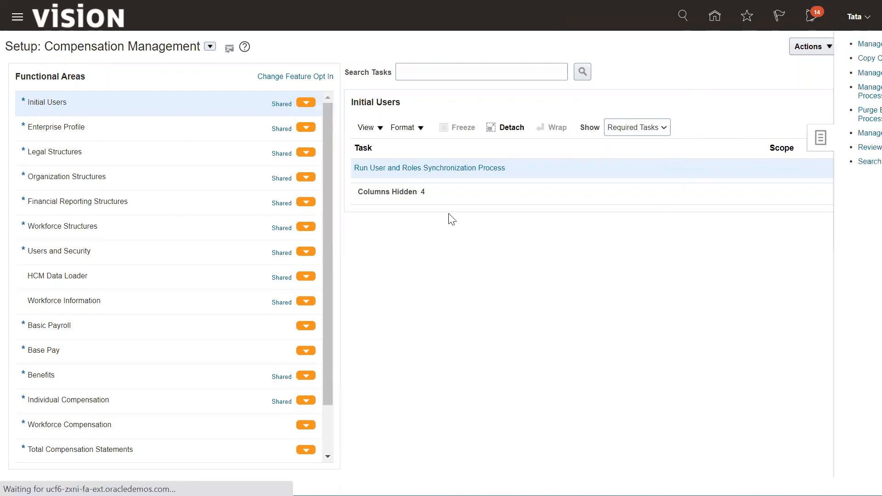
{"action": "left_click", "coordinate": [786, 44]}
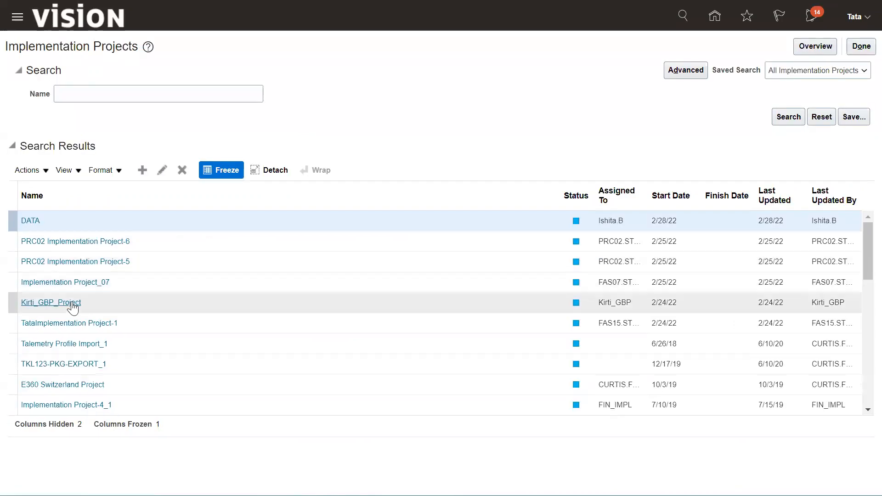
{"action": "left_click", "coordinate": [60, 323]}
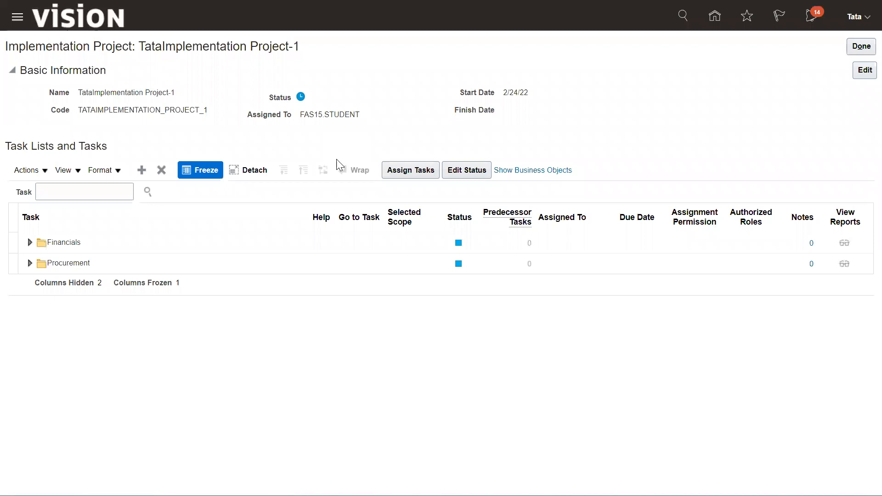
- Search the project tasks for "manage chart of accounts" and open the Financials task Manage Chart of Accounts Structures
{"action": "left_click", "coordinate": [107, 189]}
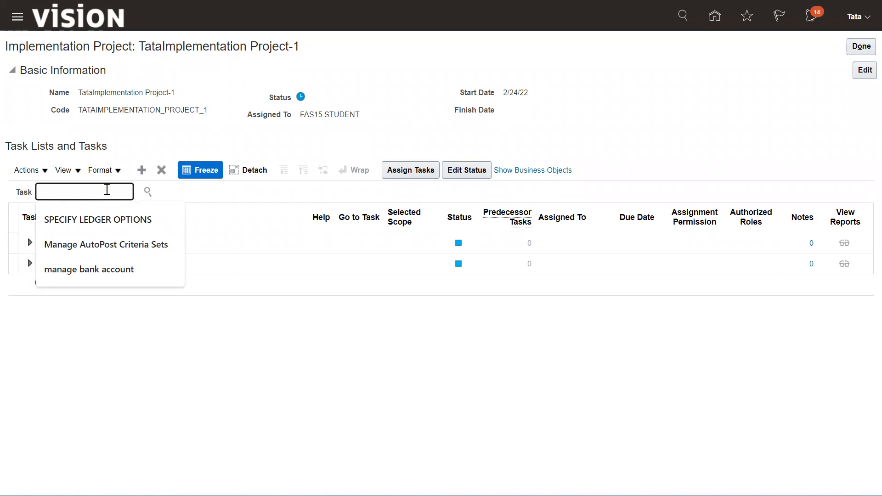
{"action": "type", "text": "manage chart of accounts"}
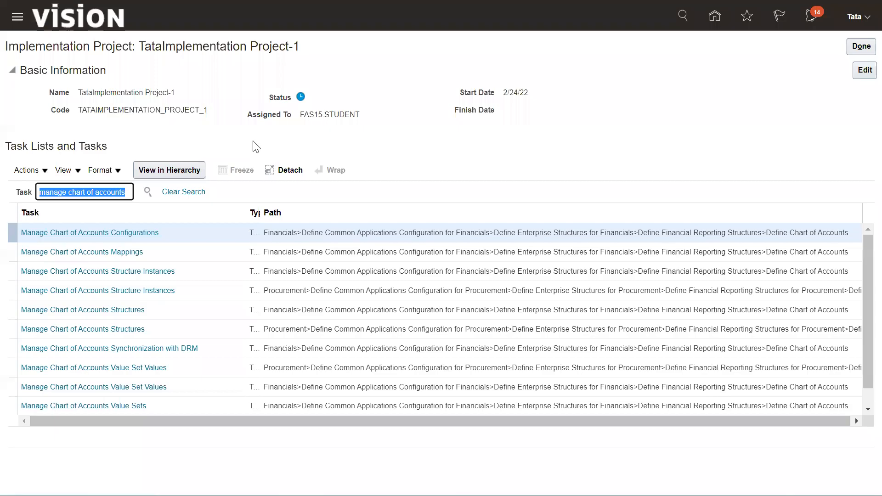
{"action": "left_click", "coordinate": [130, 192]}
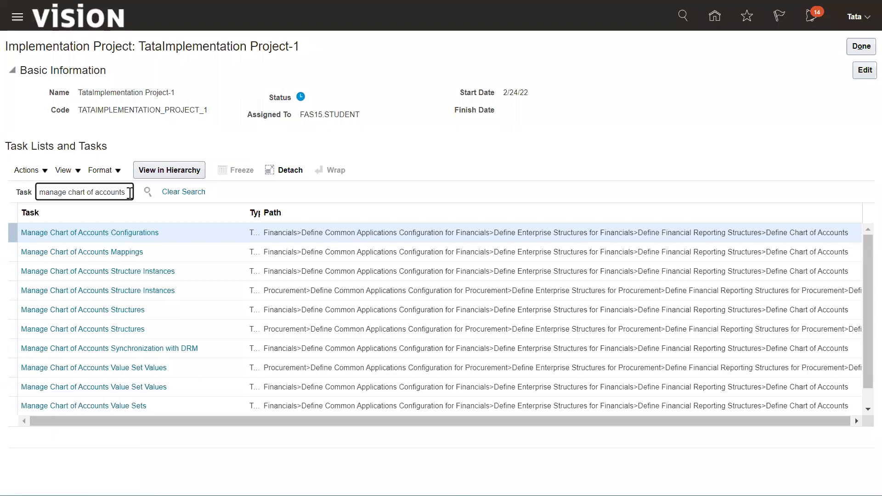
{"action": "type", "text": "s"}
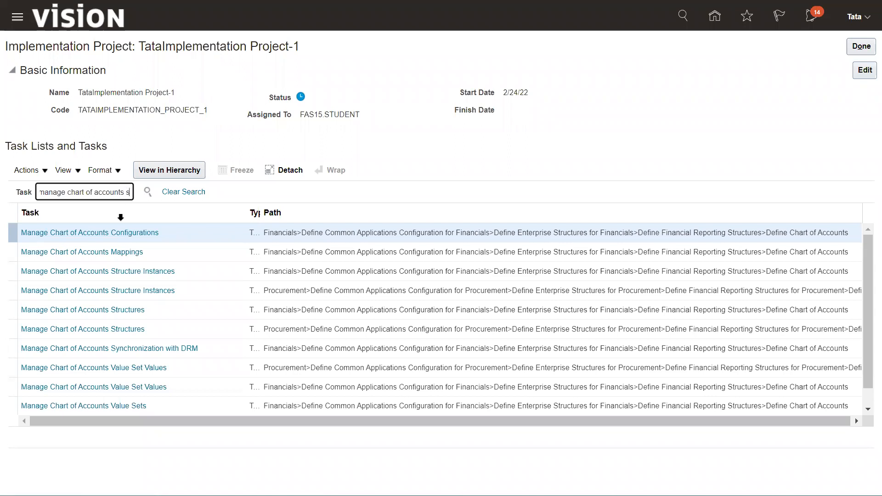
{"action": "left_click", "coordinate": [112, 311]}
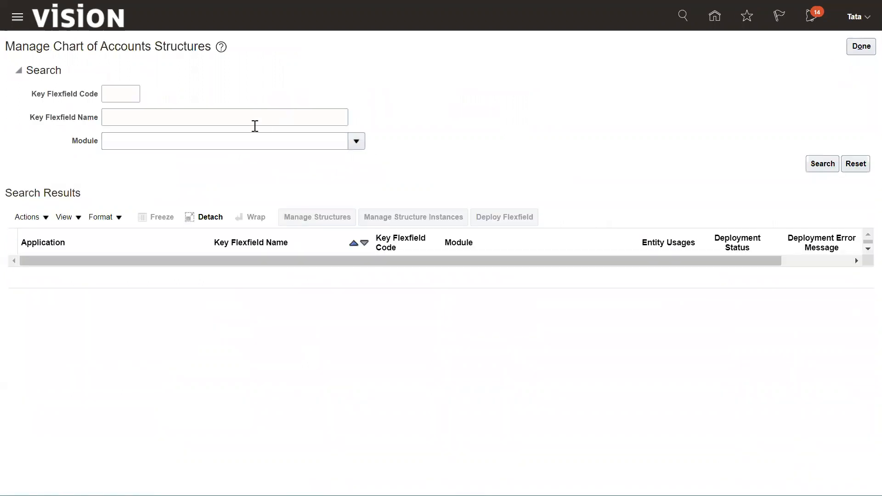
- Find the Accounting Flexfield under the General Ledger module, deploy it, and close the chart of accounts structures page
{"action": "left_click", "coordinate": [356, 141]}
{"action": "left_click", "coordinate": [133, 311]}
{"action": "left_click", "coordinate": [813, 164]}
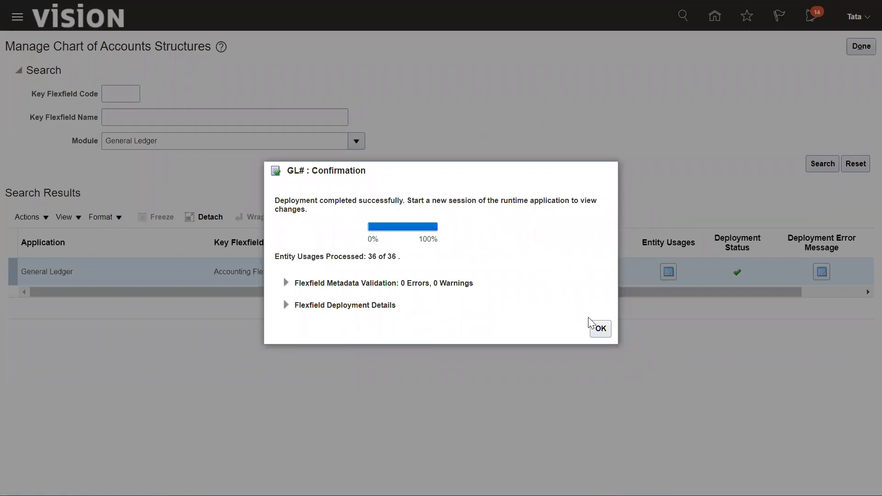
{"action": "left_click", "coordinate": [600, 328]}
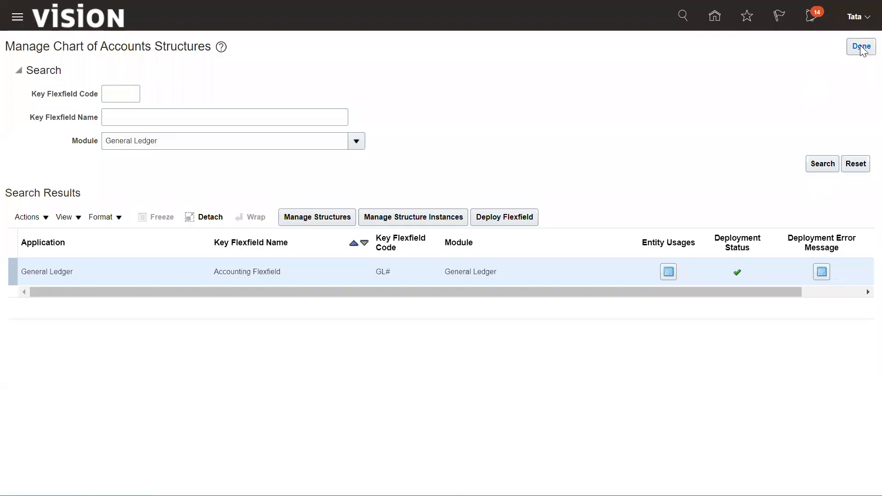
{"action": "left_click", "coordinate": [861, 47]}
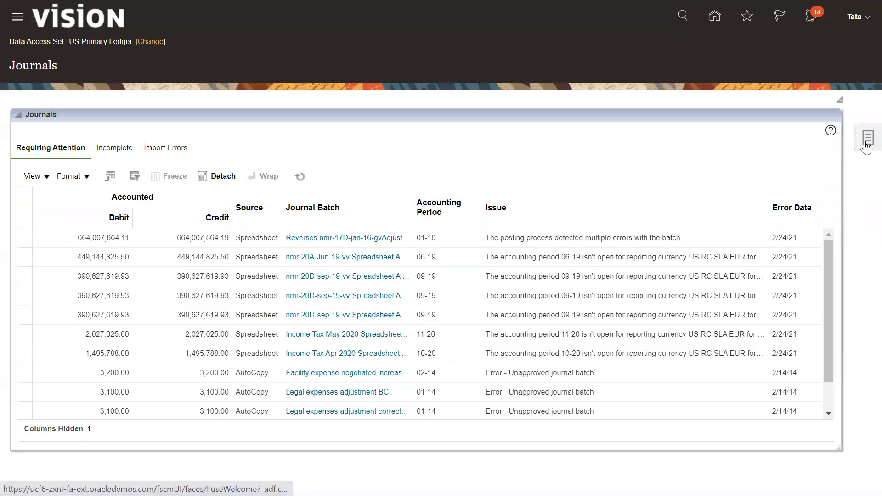
- Create a journal from the Journals work area with Test RVS01 as both the journal batch name and batch description
{"action": "left_click", "coordinate": [866, 147]}
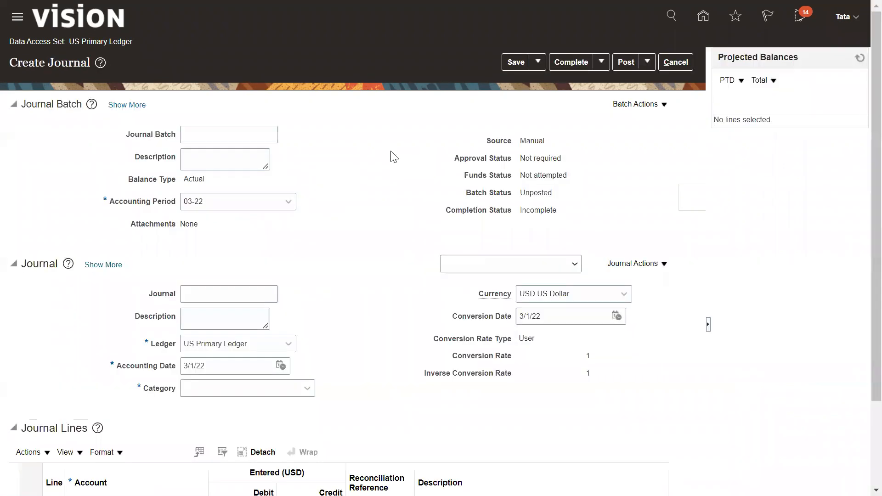
{"action": "left_click", "coordinate": [254, 131]}
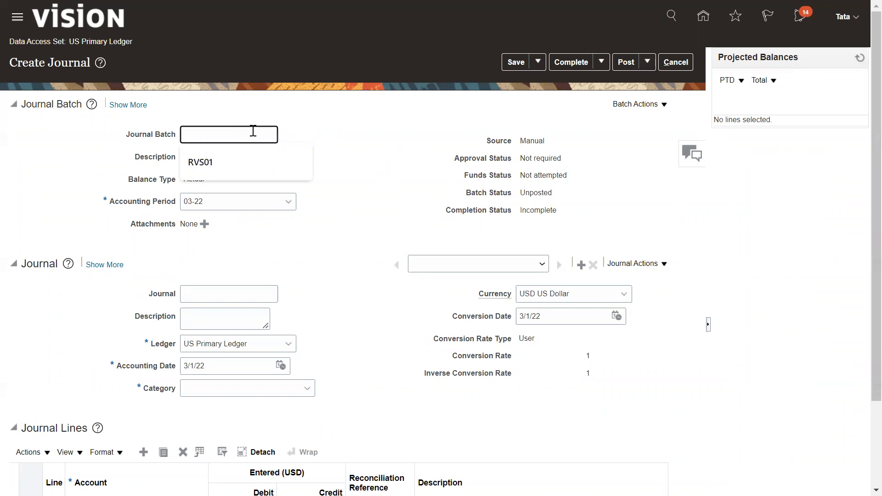
{"action": "type", "text": "Test "}
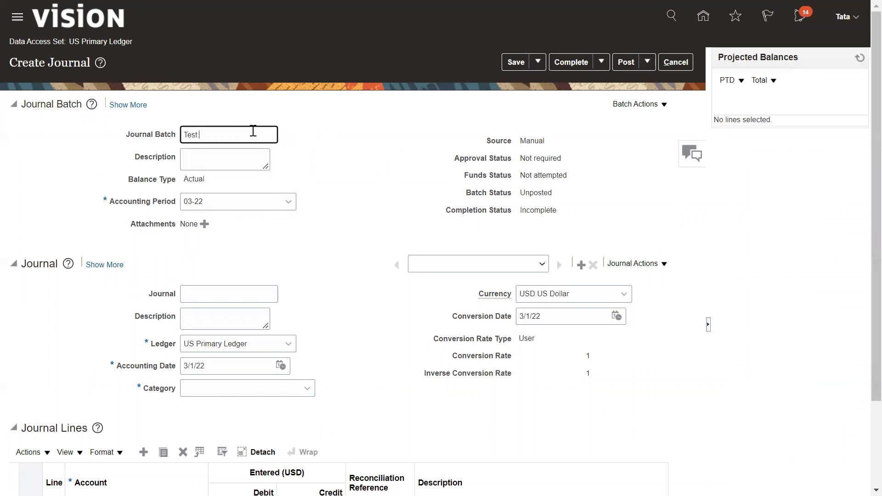
{"action": "type", "text": "RVS01"}
{"action": "key", "text": "ctrl+a"}
{"action": "key", "text": "ctrl+c"}
{"action": "key", "text": "Tab"}
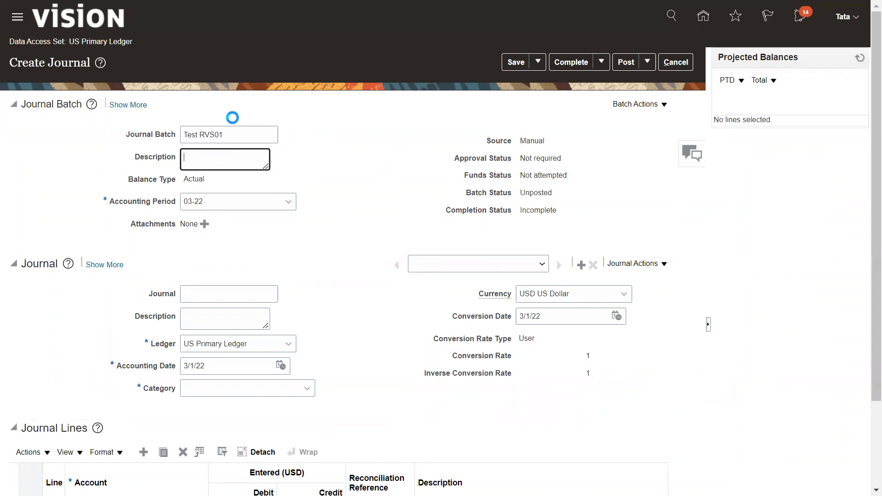
{"action": "key", "text": "ctrl+v"}
{"action": "key", "text": "Tab"}
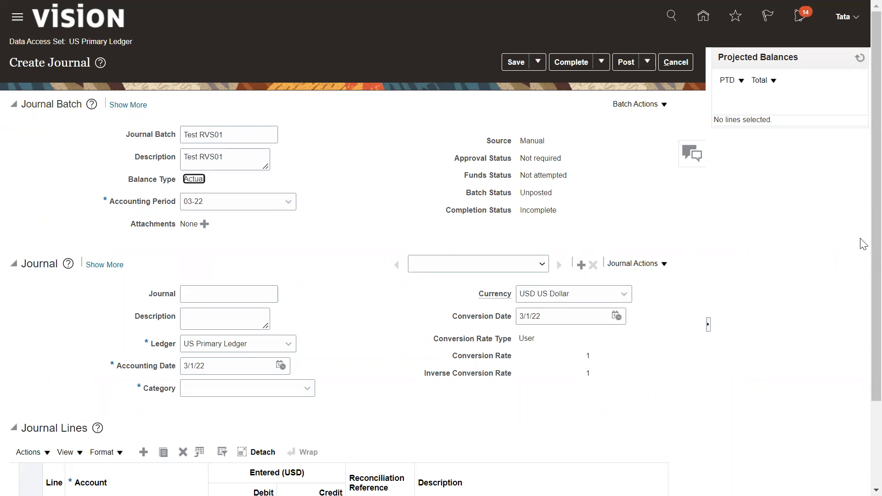
- Set the journal's category to Accrual
{"action": "scroll", "coordinate": [862, 243], "scroll_direction": "down", "scroll_amount": 1}
{"action": "scroll", "coordinate": [861, 256], "scroll_direction": "down", "scroll_amount": 2}
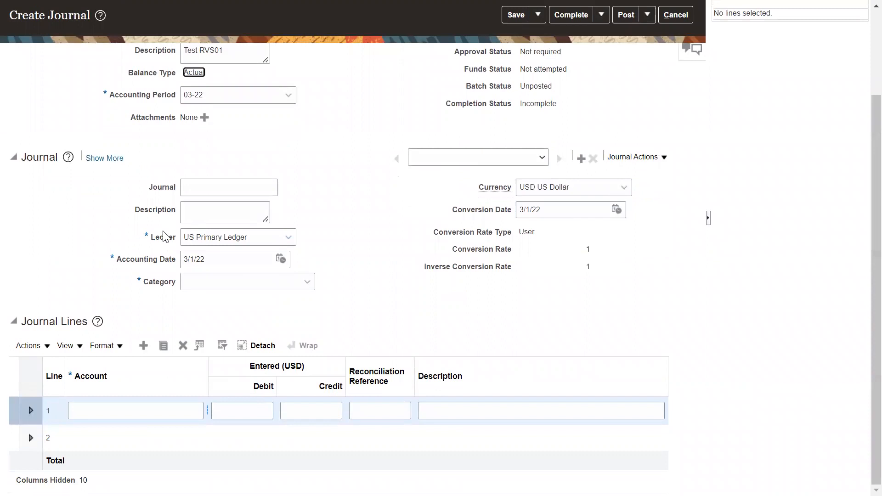
{"action": "left_click", "coordinate": [226, 281]}
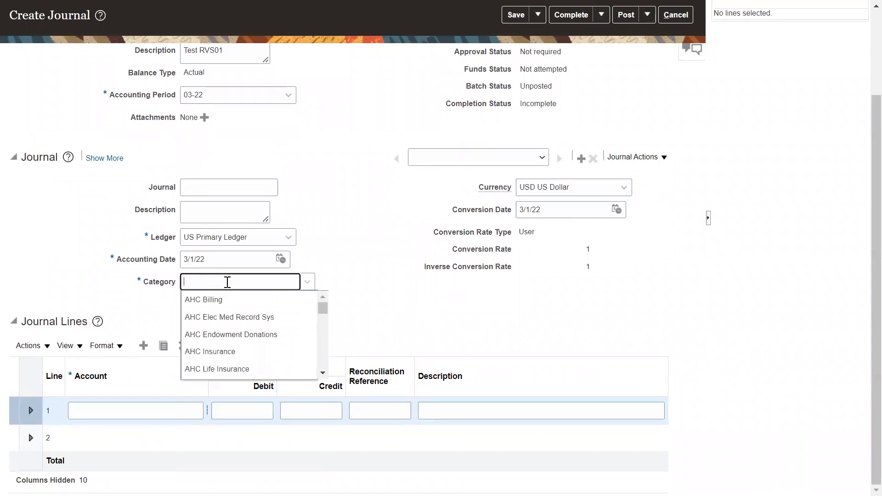
{"action": "type", "text": "accrual"}
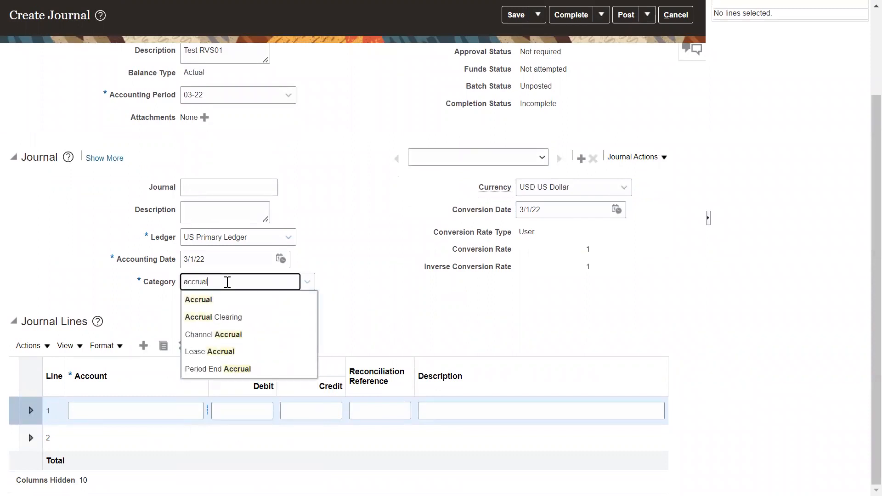
{"action": "left_click", "coordinate": [206, 304]}
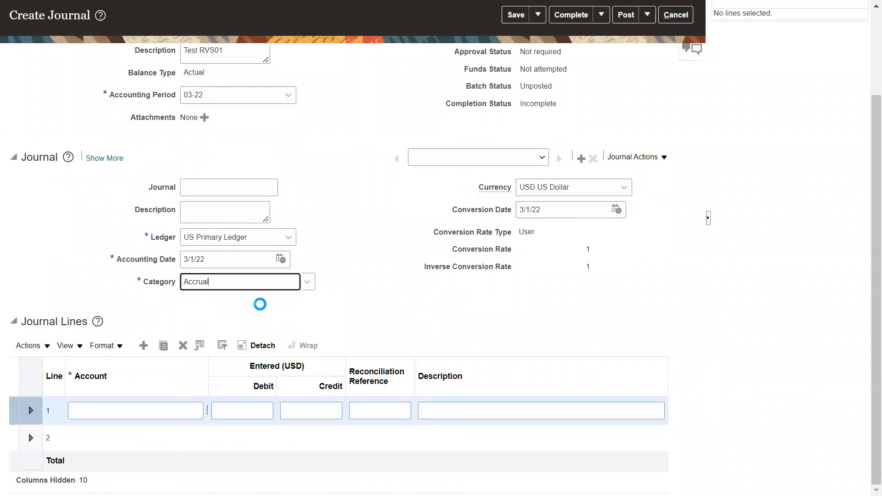
- Open the account segments for journal line 1, set Cost Center to 121 (US Operations), and try to apply the combination
{"action": "left_click", "coordinate": [175, 410]}
{"action": "left_click_drag", "start_coordinate": [207, 368], "coordinate": [264, 367]}
{"action": "left_click", "coordinate": [211, 410]}
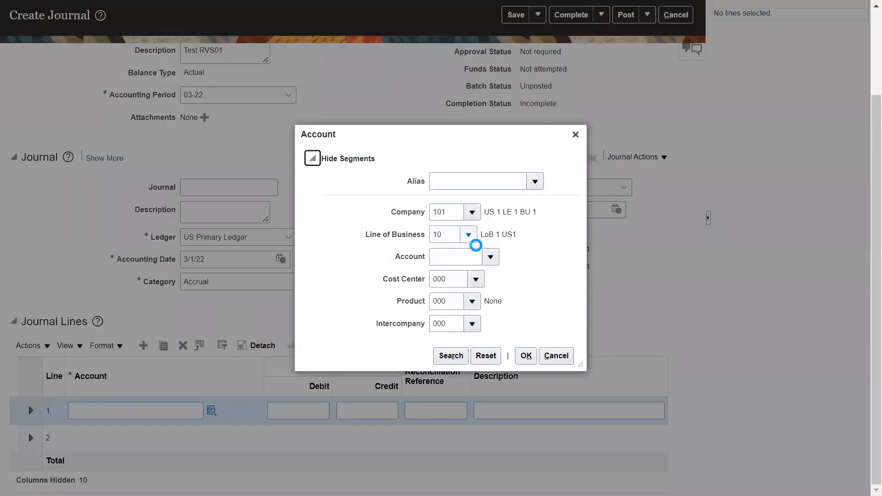
{"action": "left_click", "coordinate": [458, 279]}
{"action": "key", "text": "BackSpace"}
{"action": "key", "text": "BackSpace"}
{"action": "key", "text": "BackSpace"}
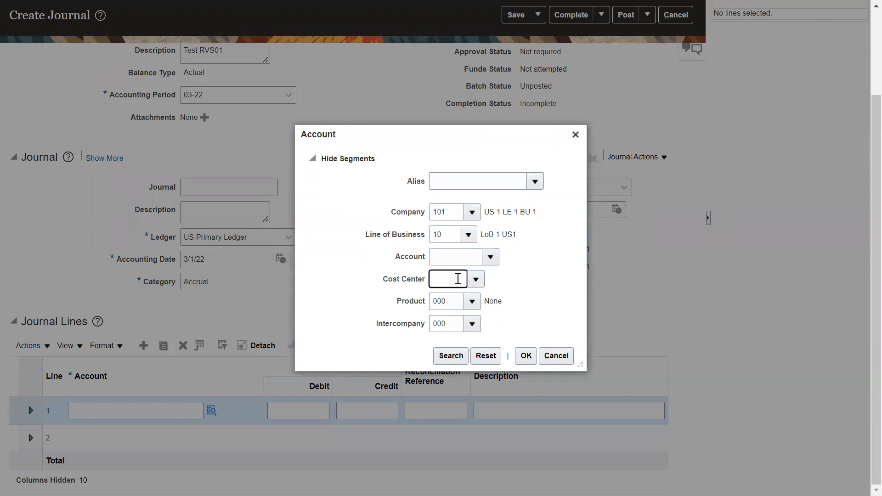
{"action": "type", "text": "121"}
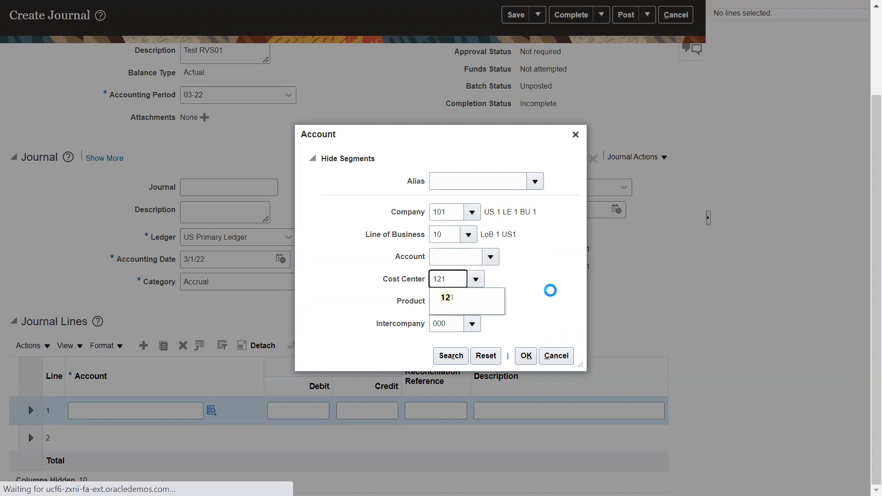
{"action": "left_click", "coordinate": [453, 299]}
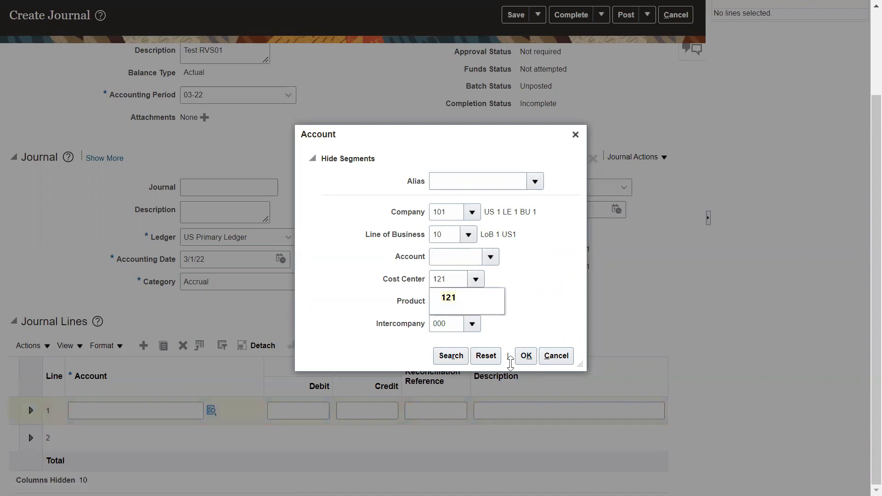
{"action": "left_click", "coordinate": [455, 300]}
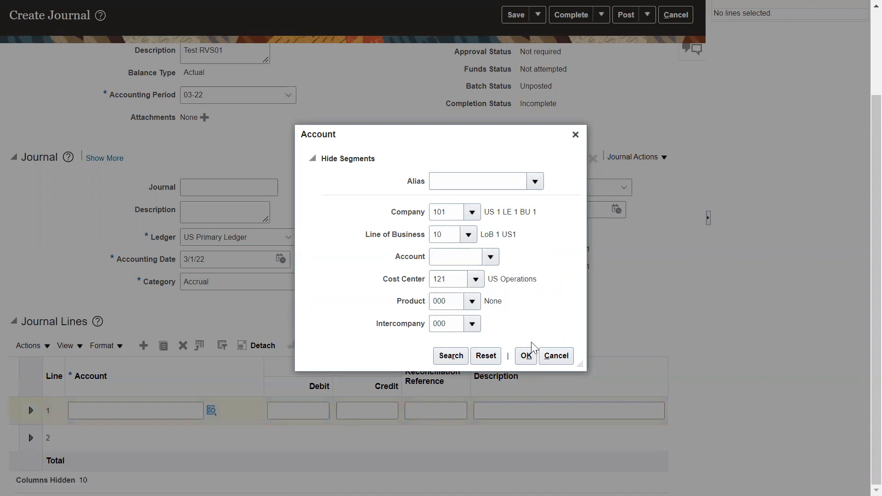
{"action": "left_click", "coordinate": [524, 358]}
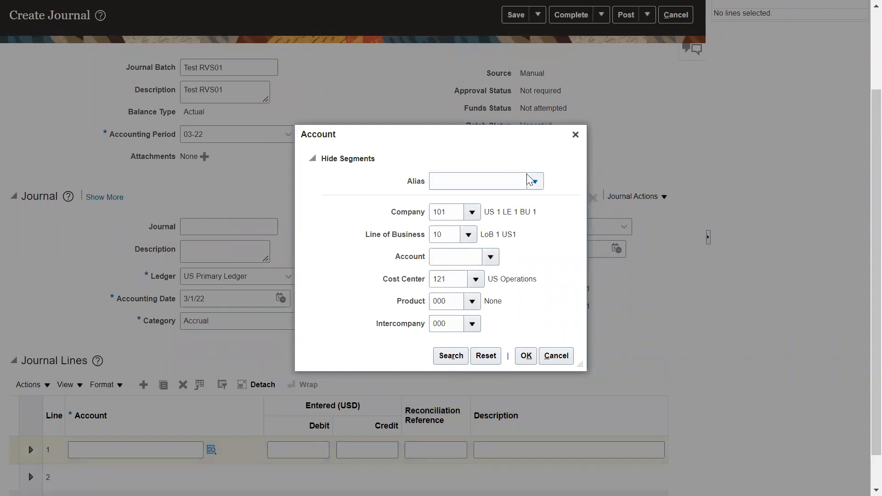
- Set the Account segment to 11101 (USBNK Checking Account) and try to apply the combination with Cost Center 121
{"action": "left_click", "coordinate": [490, 257]}
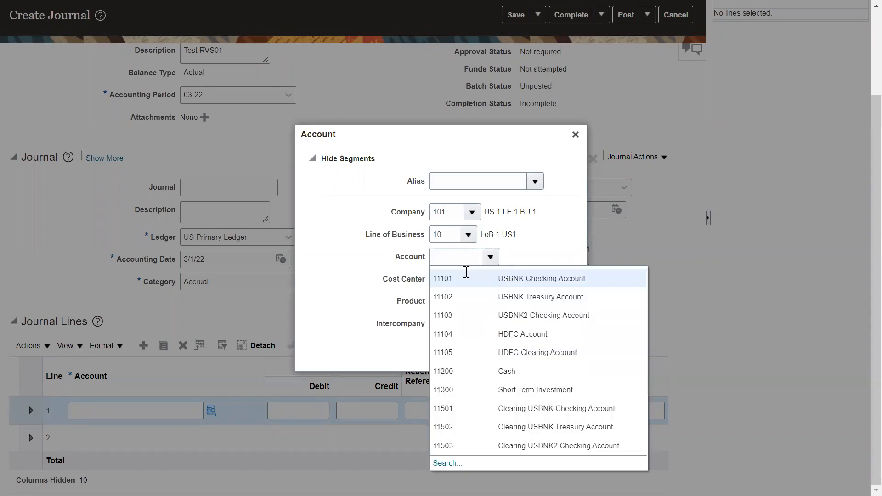
{"action": "double_click", "coordinate": [528, 288]}
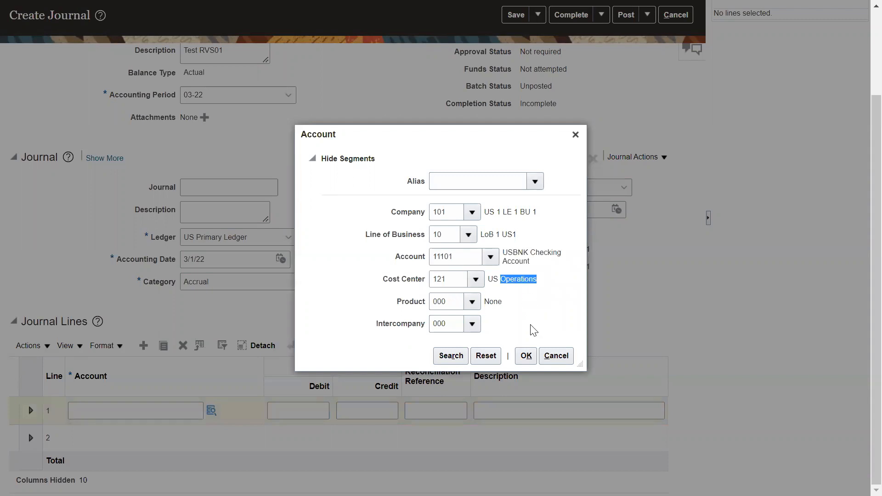
{"action": "left_click", "coordinate": [525, 357]}
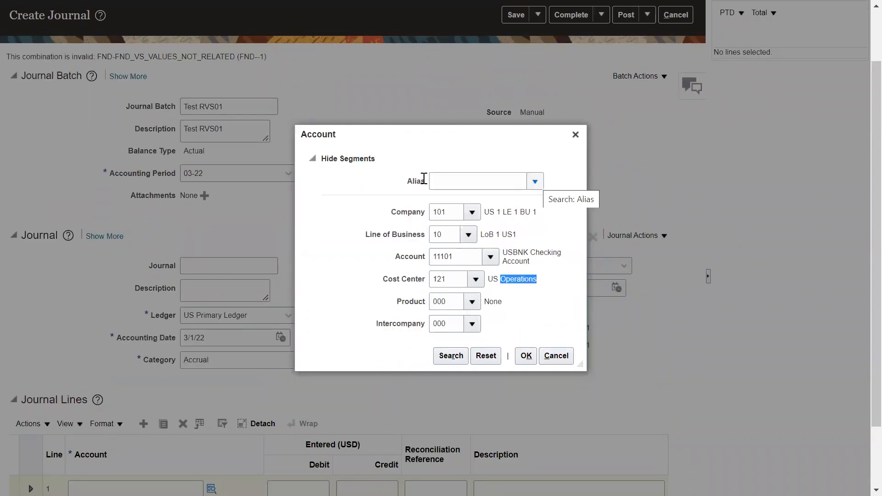
- Review the available account aliases and search for account combinations matching the entered segments
{"action": "left_click", "coordinate": [312, 159]}
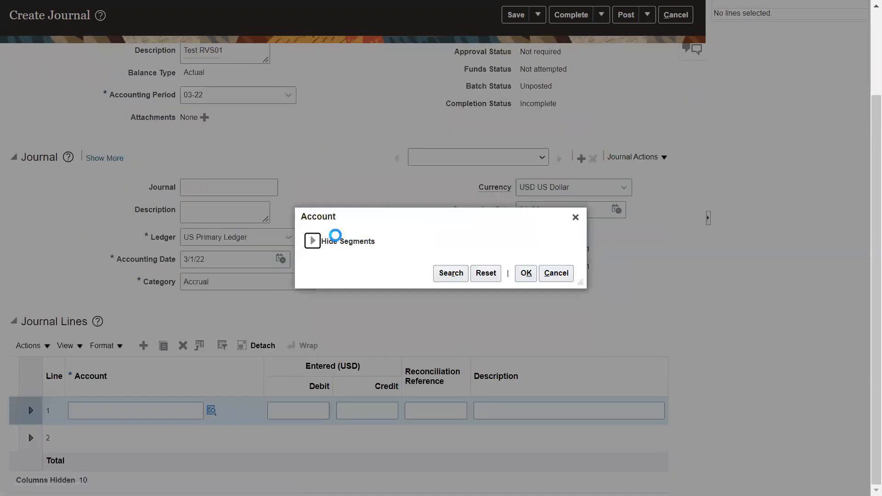
{"action": "left_click", "coordinate": [315, 242]}
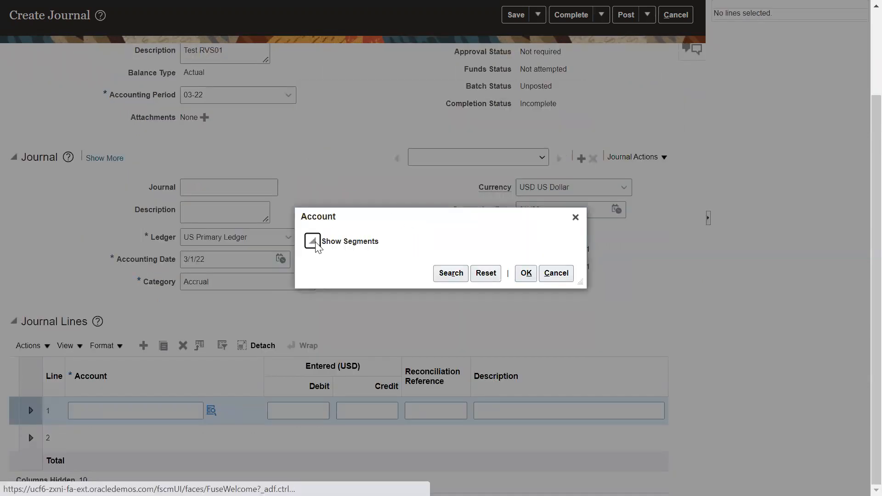
{"action": "left_click", "coordinate": [535, 181]}
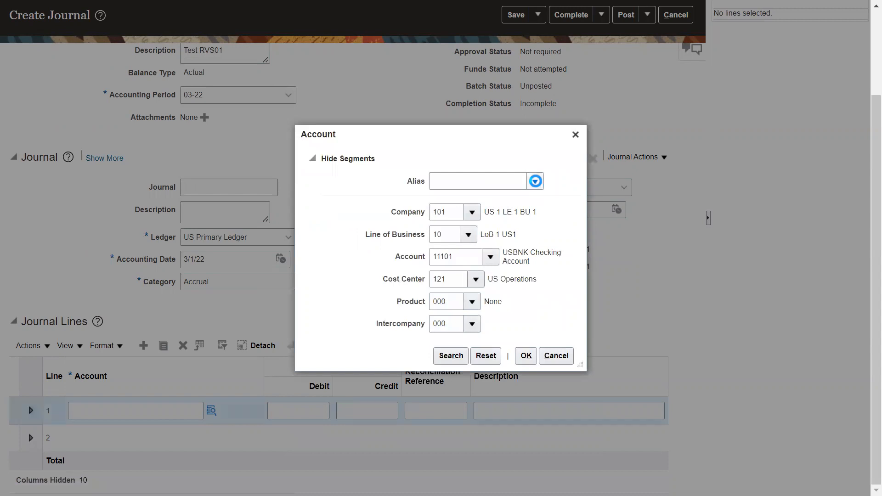
{"action": "left_click", "coordinate": [535, 182]}
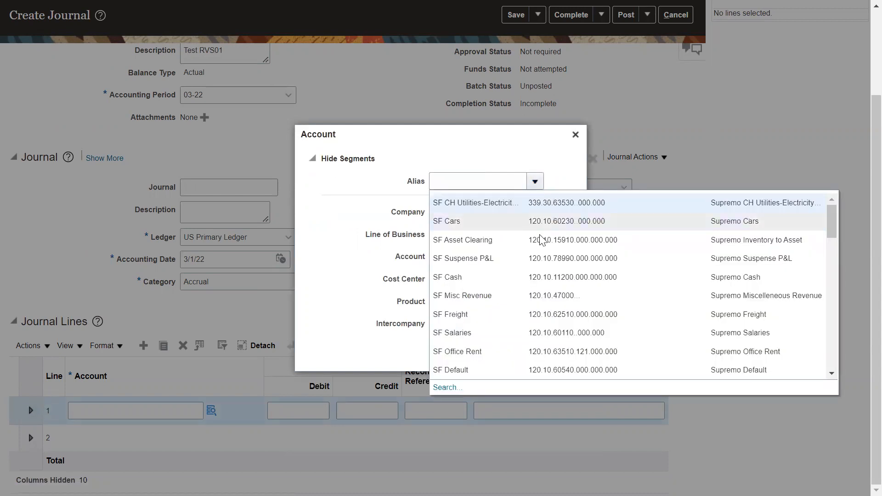
{"action": "left_click", "coordinate": [348, 294]}
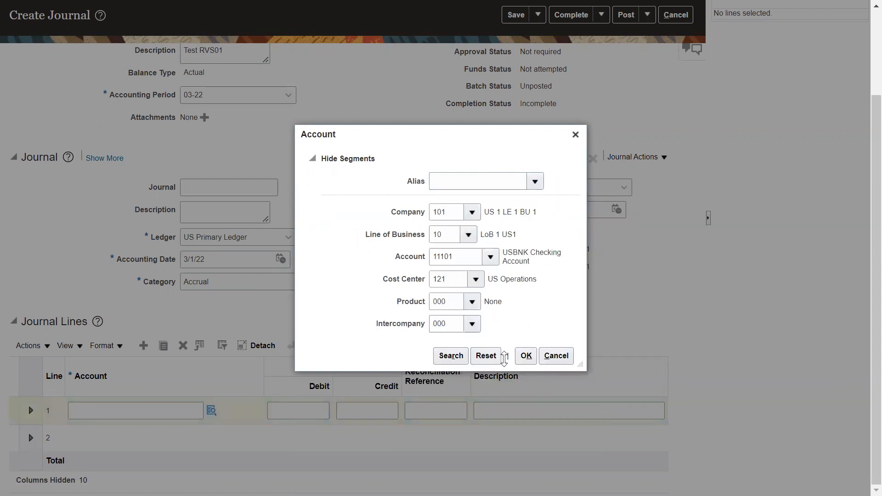
{"action": "left_click", "coordinate": [452, 356]}
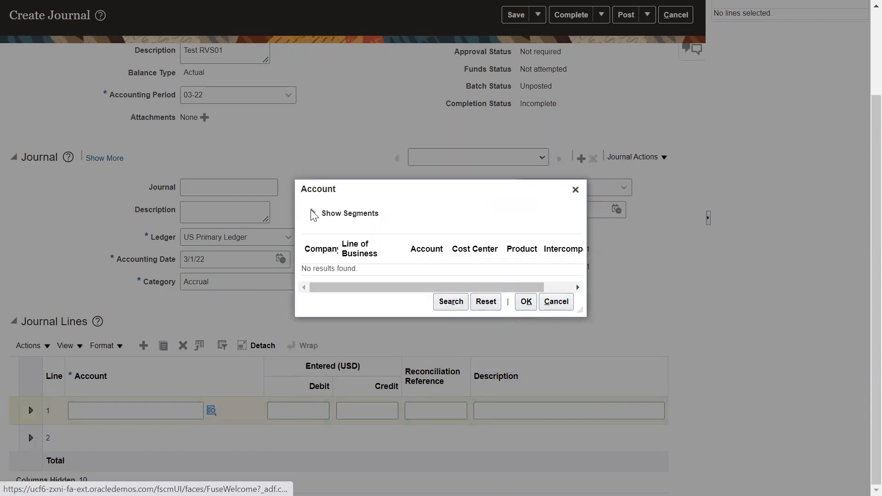
{"action": "left_click", "coordinate": [524, 307]}
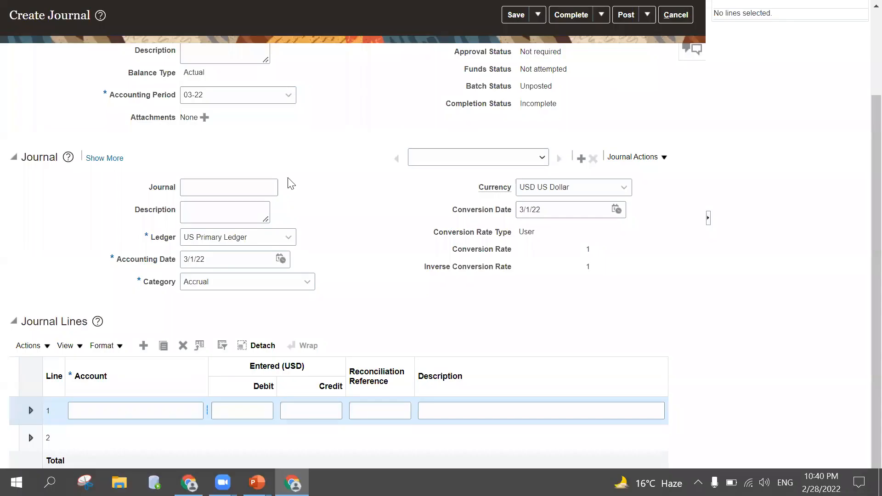
- Widen the Account column in the journal lines and set line 1's Account segment to 11200 (Cash)
{"action": "left_click", "coordinate": [105, 414]}
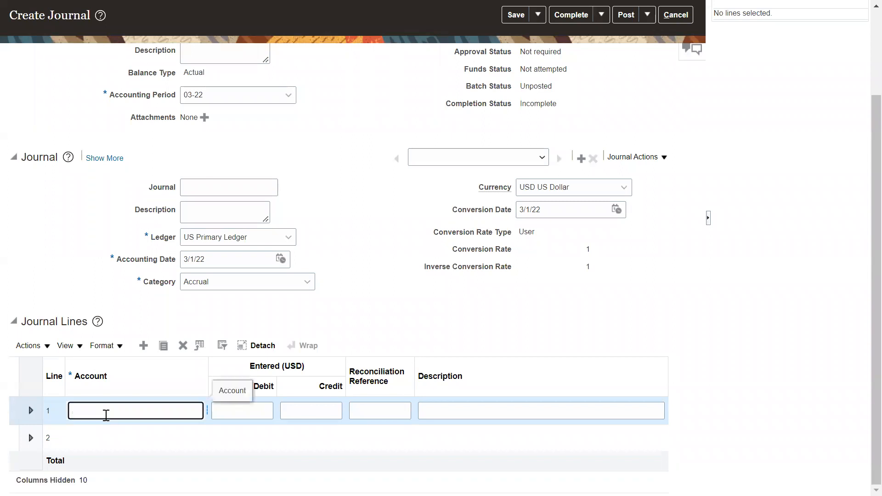
{"action": "left_click_drag", "start_coordinate": [208, 372], "coordinate": [240, 373]}
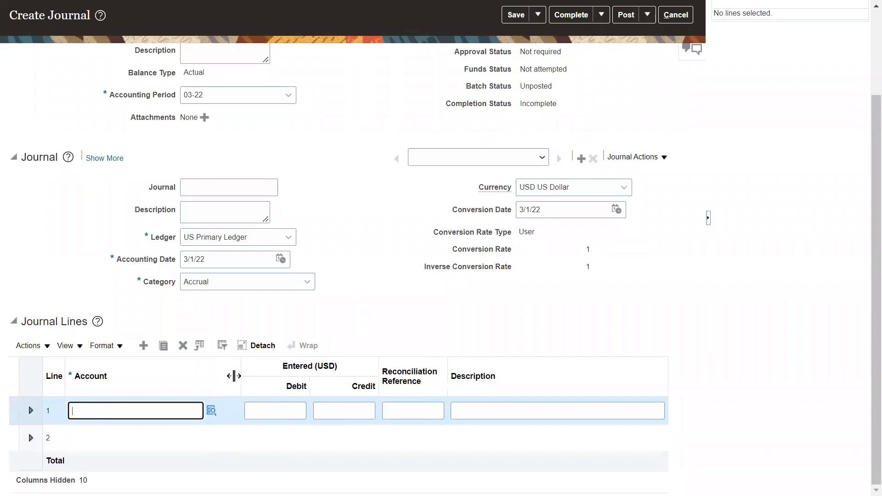
{"action": "left_click", "coordinate": [211, 410]}
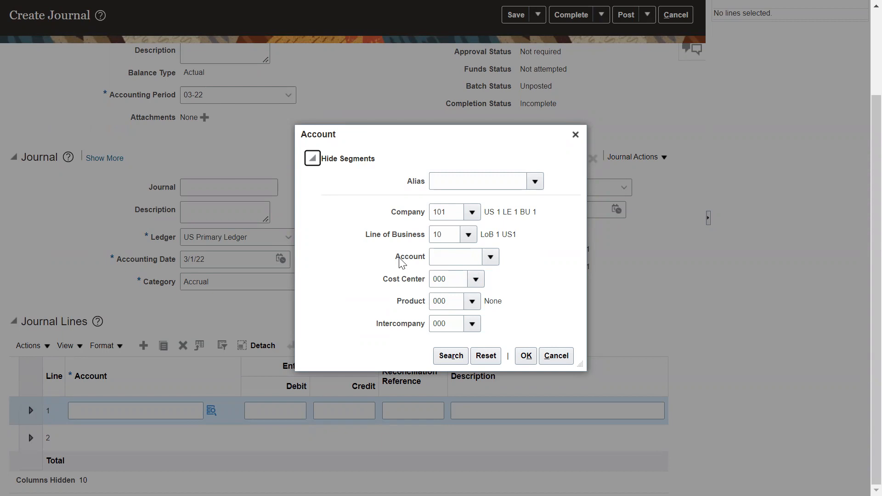
{"action": "left_click", "coordinate": [474, 261]}
{"action": "type", "text": "11200"}
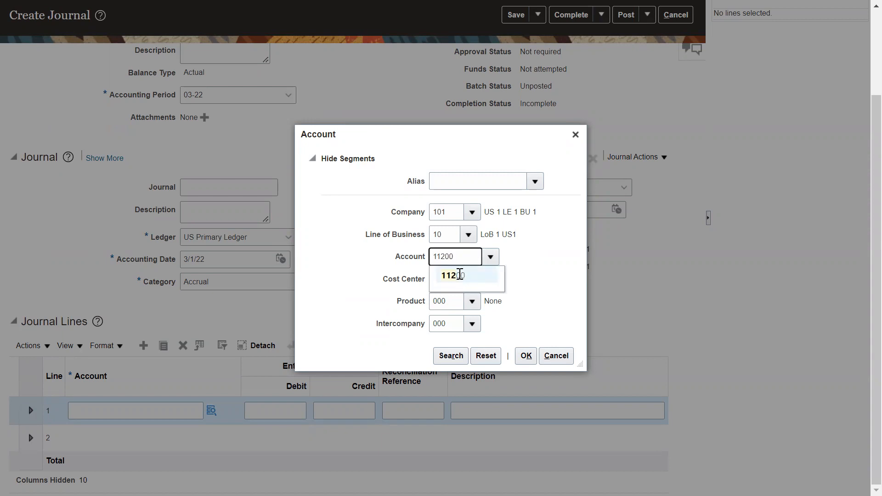
{"action": "left_click", "coordinate": [454, 277]}
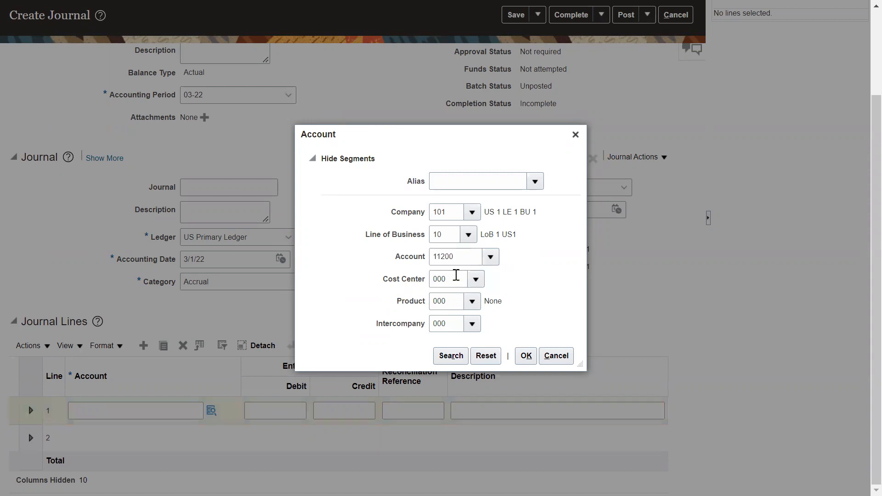
- Search the Cost Center values available for Company 101 without a value filter, and close the search without selecting one
{"action": "left_click", "coordinate": [475, 281]}
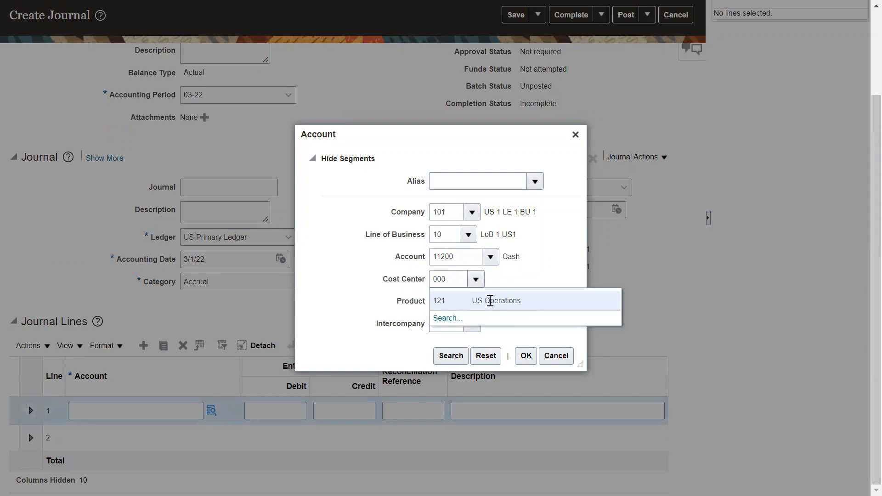
{"action": "left_click", "coordinate": [450, 317]}
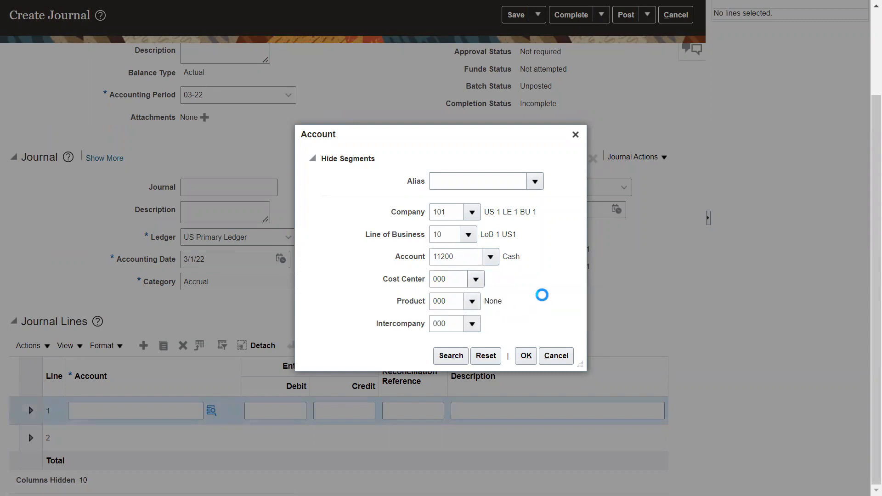
{"action": "left_click", "coordinate": [433, 225]}
{"action": "key", "text": "BackSpace"}
{"action": "key", "text": "BackSpace"}
{"action": "key", "text": "BackSpace"}
{"action": "left_click", "coordinate": [490, 276]}
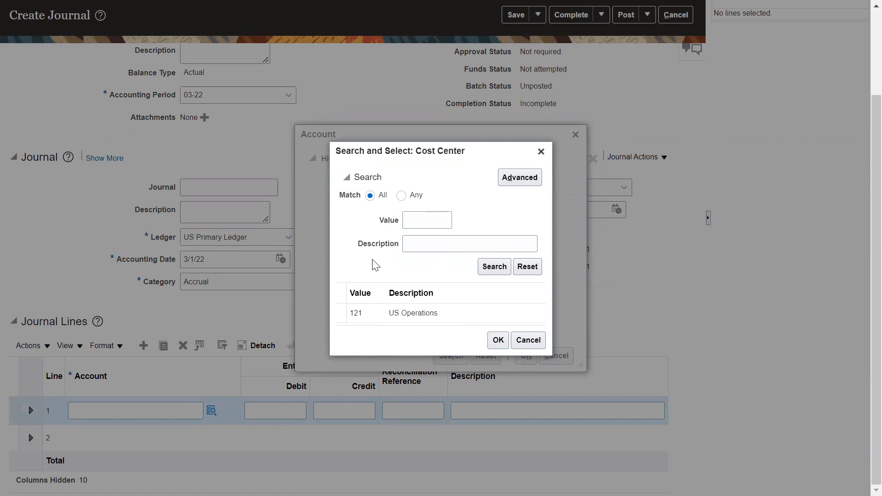
{"action": "left_click", "coordinate": [520, 340]}
- Set the Company segment to 102 (US 1 LE 2) and check which Cost Center values it offers
{"action": "left_click", "coordinate": [459, 212]}
{"action": "key", "text": "BackSpace"}
{"action": "type", "text": "2"}
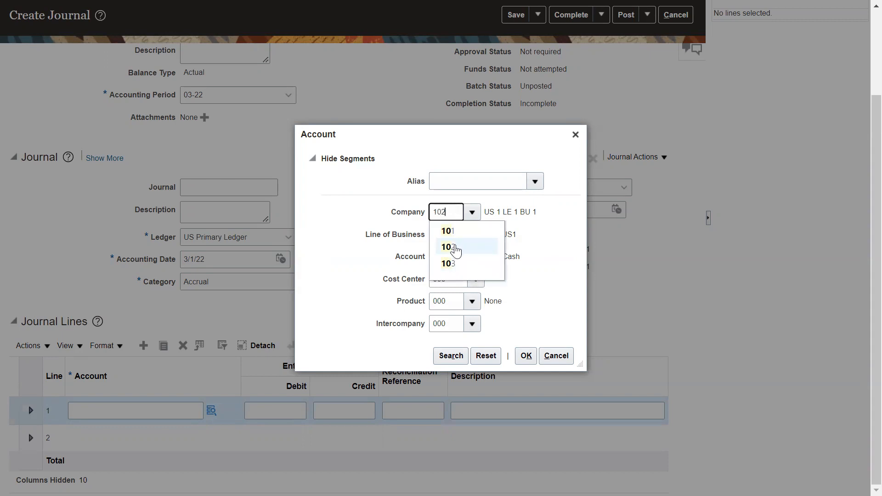
{"action": "left_click", "coordinate": [455, 244]}
{"action": "left_click", "coordinate": [462, 233]}
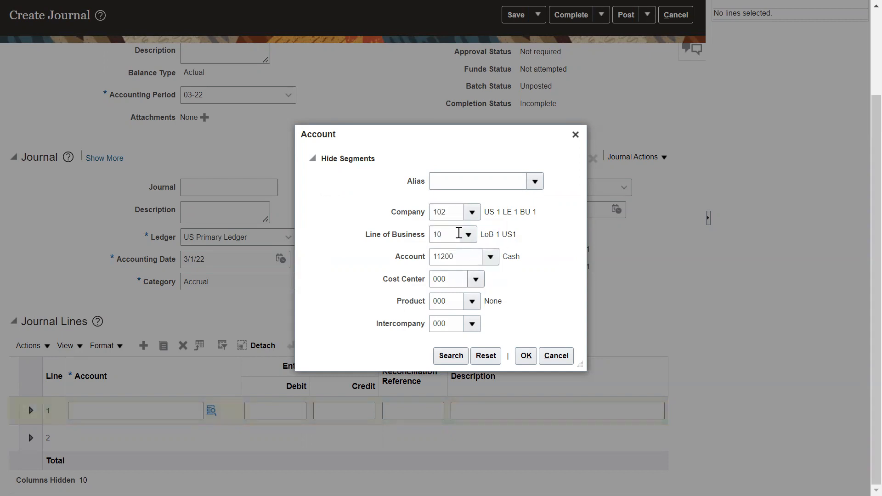
{"action": "left_click", "coordinate": [474, 279]}
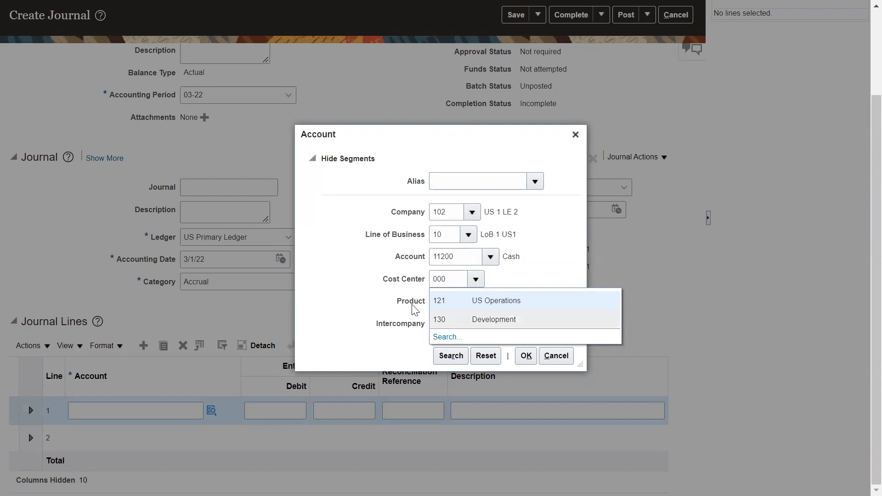
{"action": "left_click", "coordinate": [358, 304]}
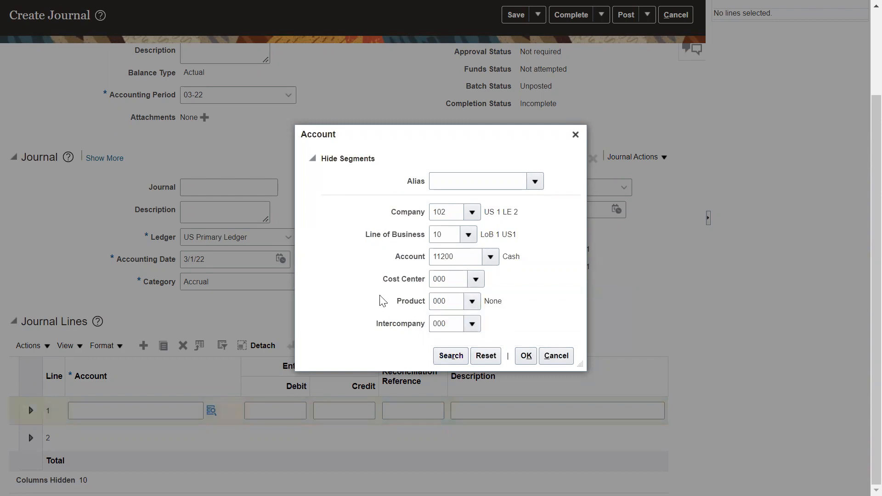